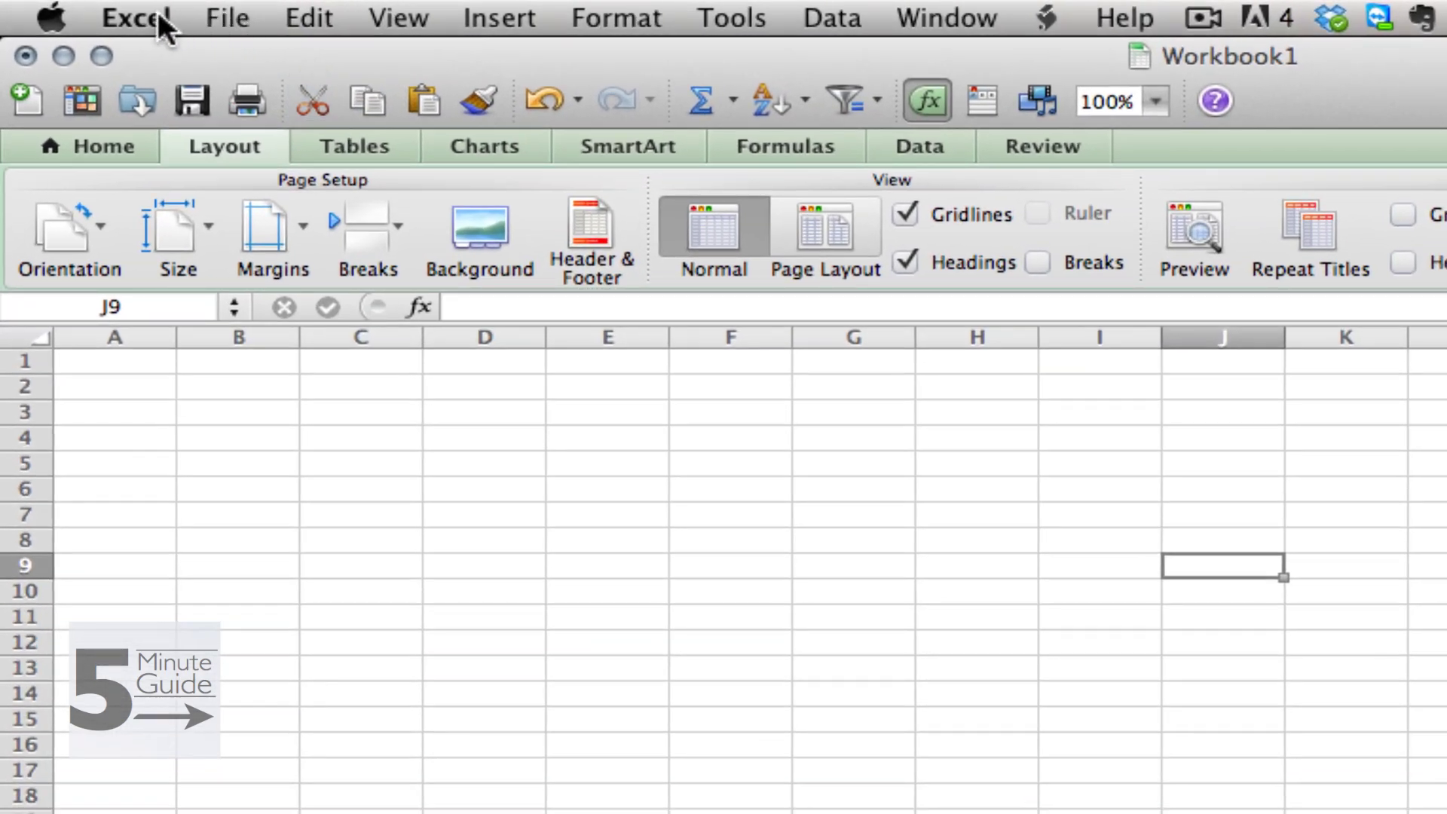
Check Developer in Excel's Ribbon preferences so the Developer tab appears on the ribbon
left_click(157, 10)
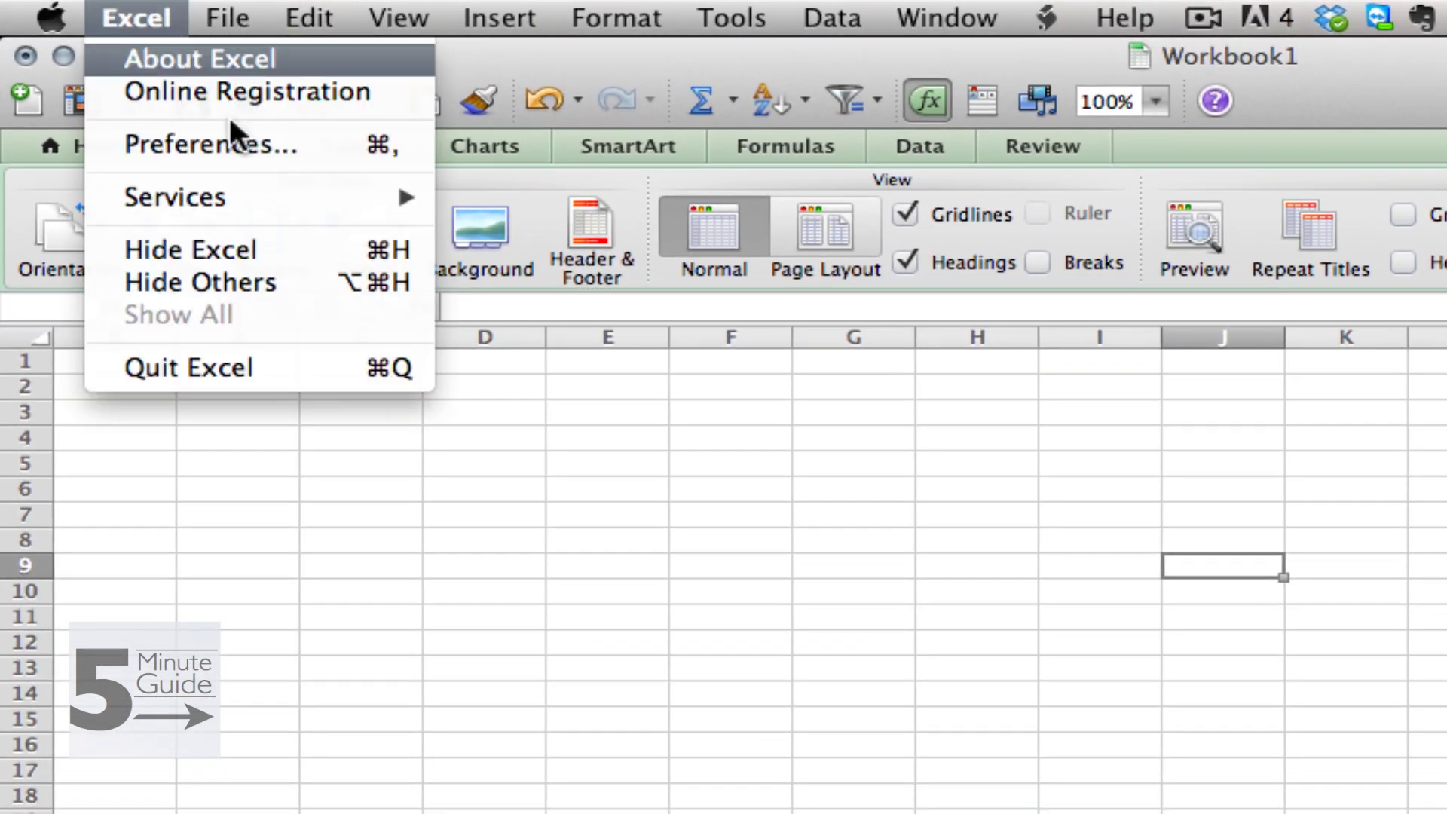
left_click(297, 147)
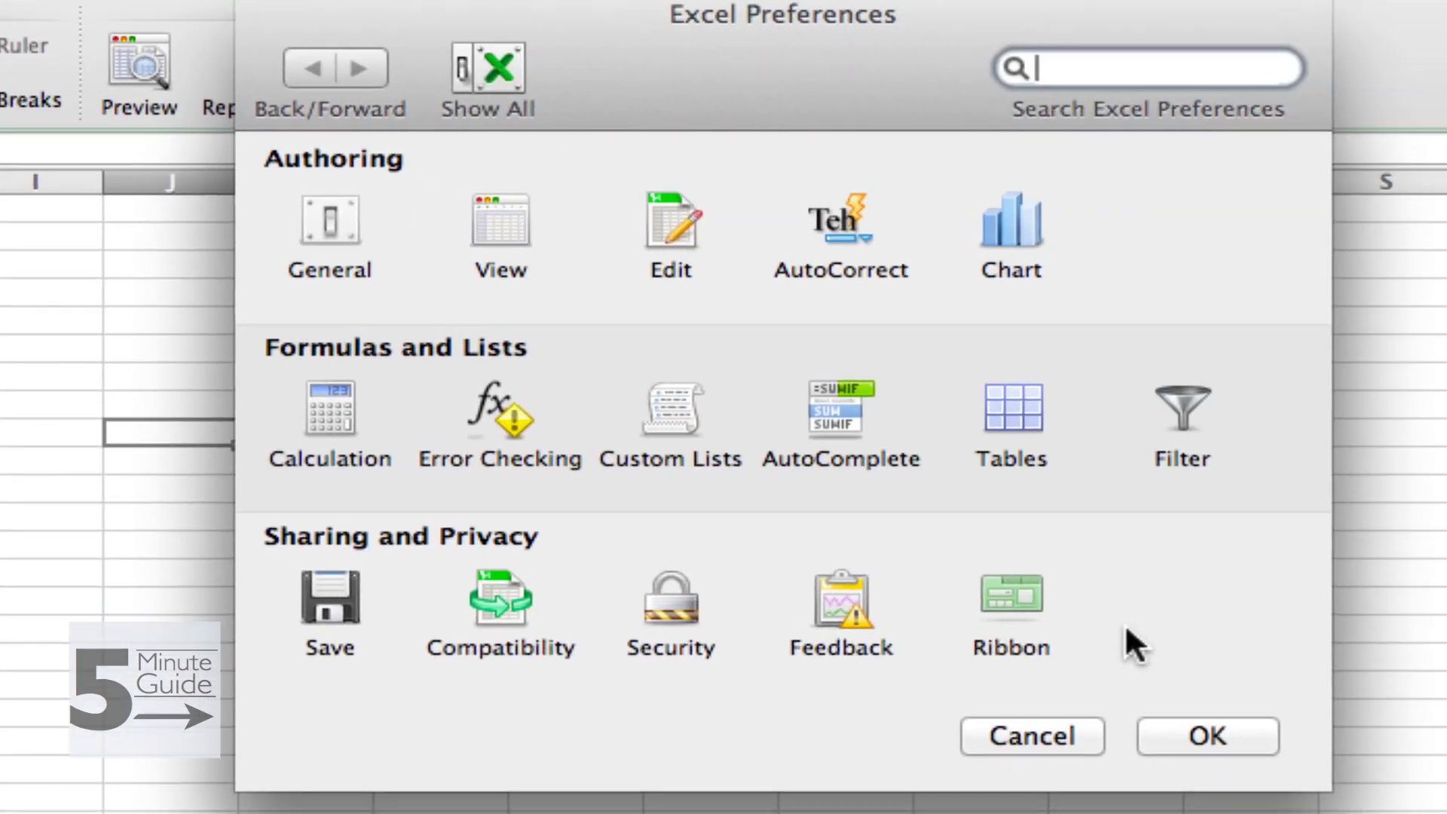
left_click(1025, 616)
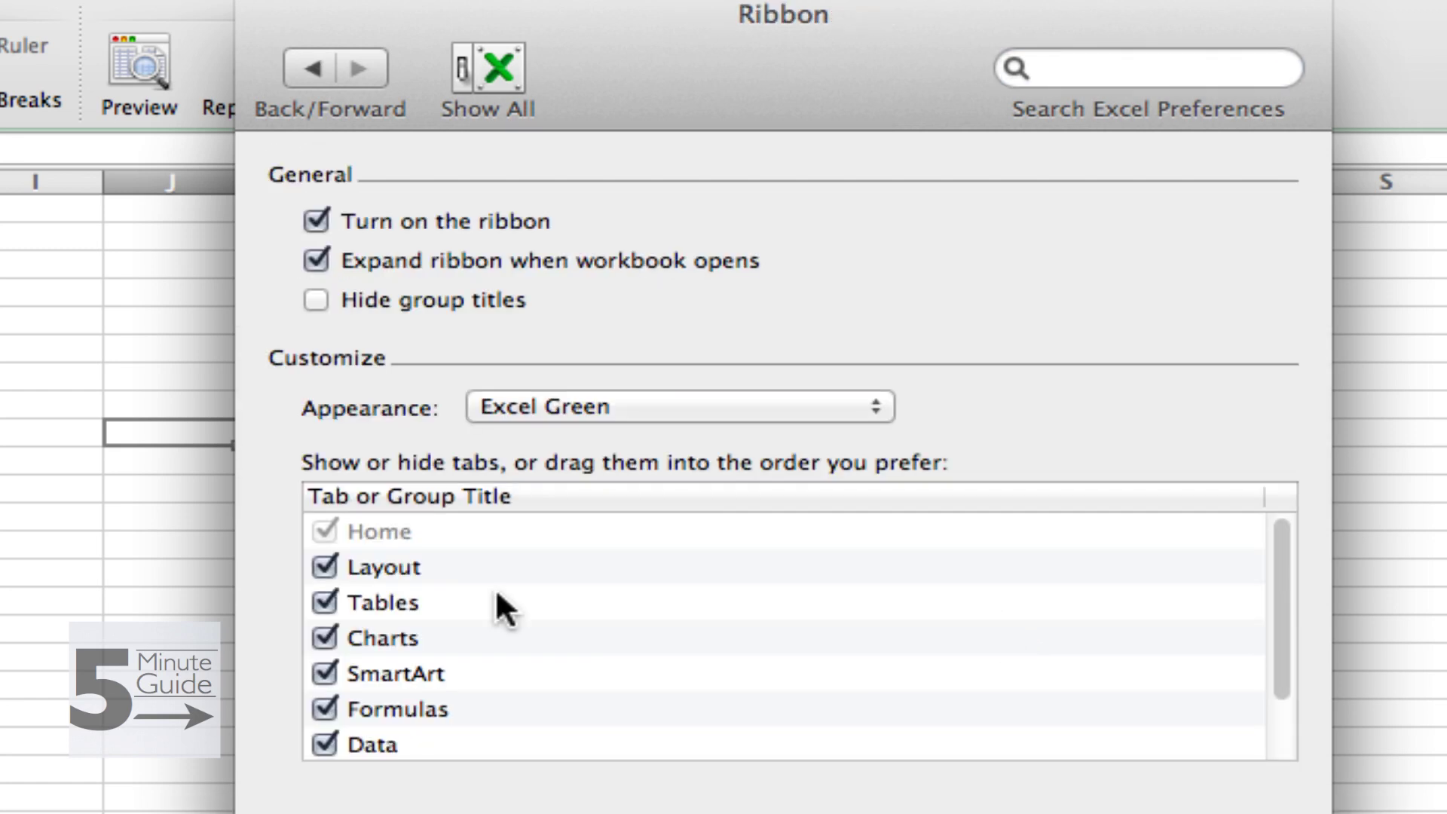
scroll(498, 594, "down", 1)
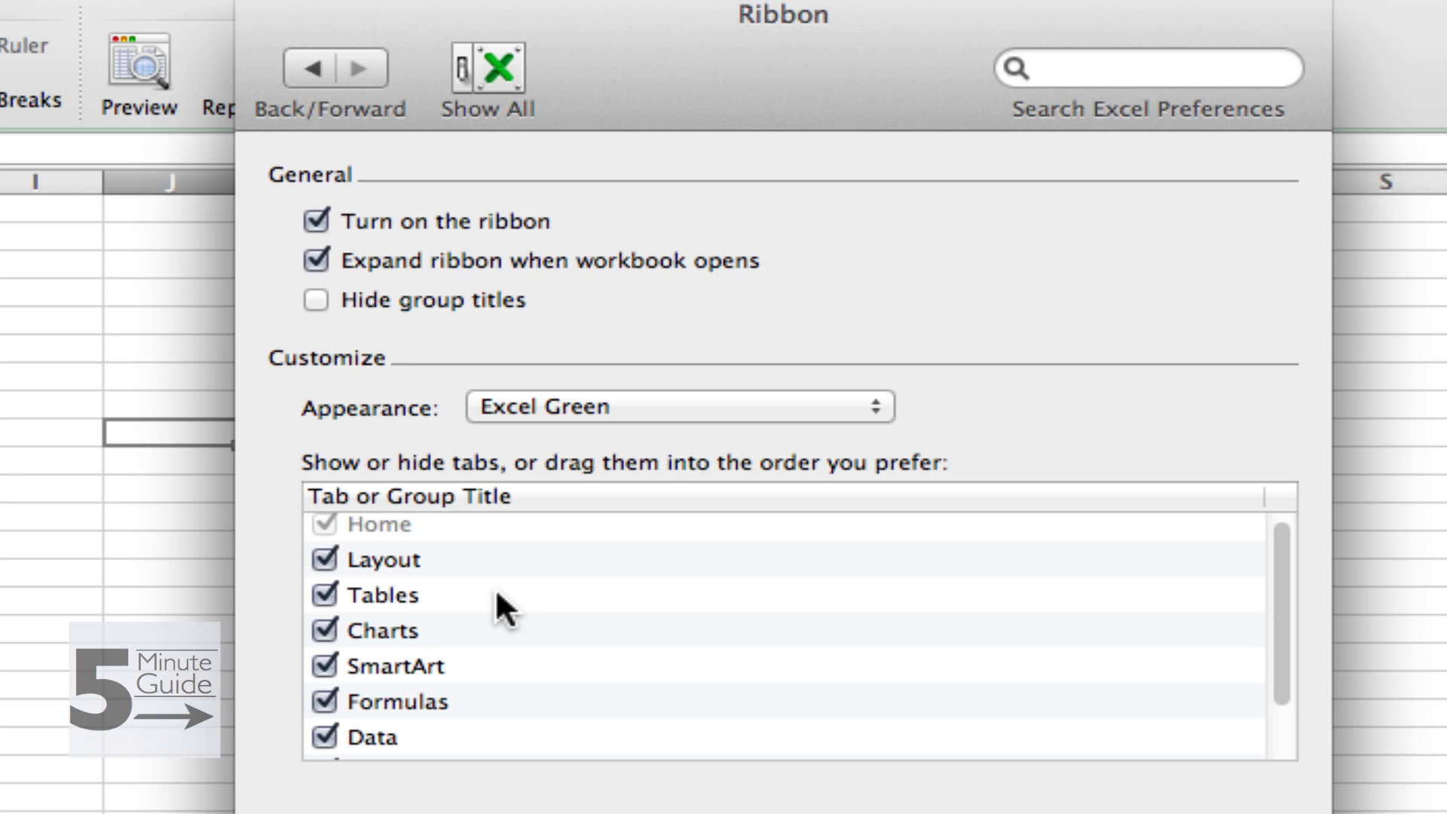
scroll(498, 607, "down", 2)
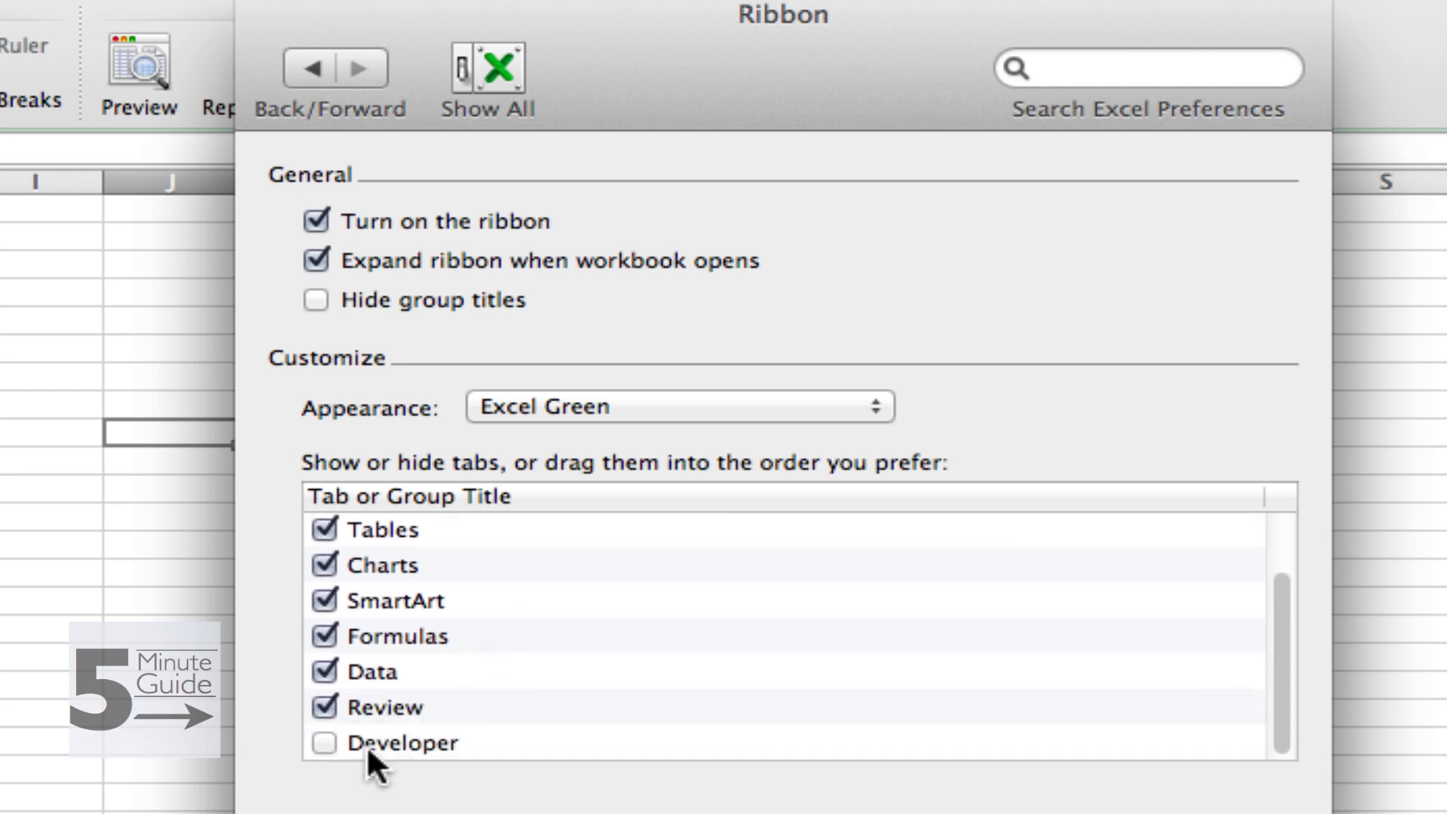
left_click(325, 744)
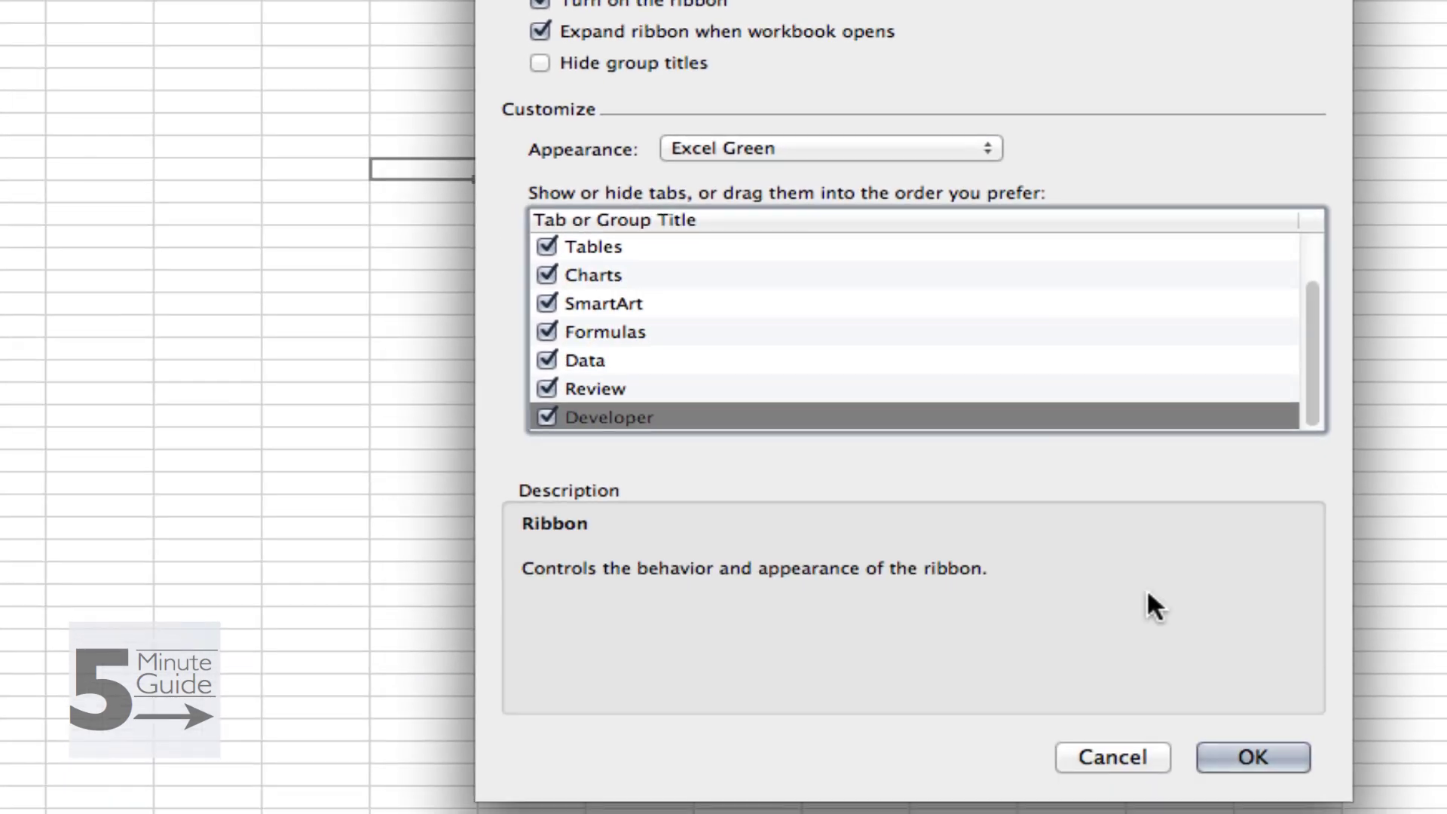
left_click(1251, 758)
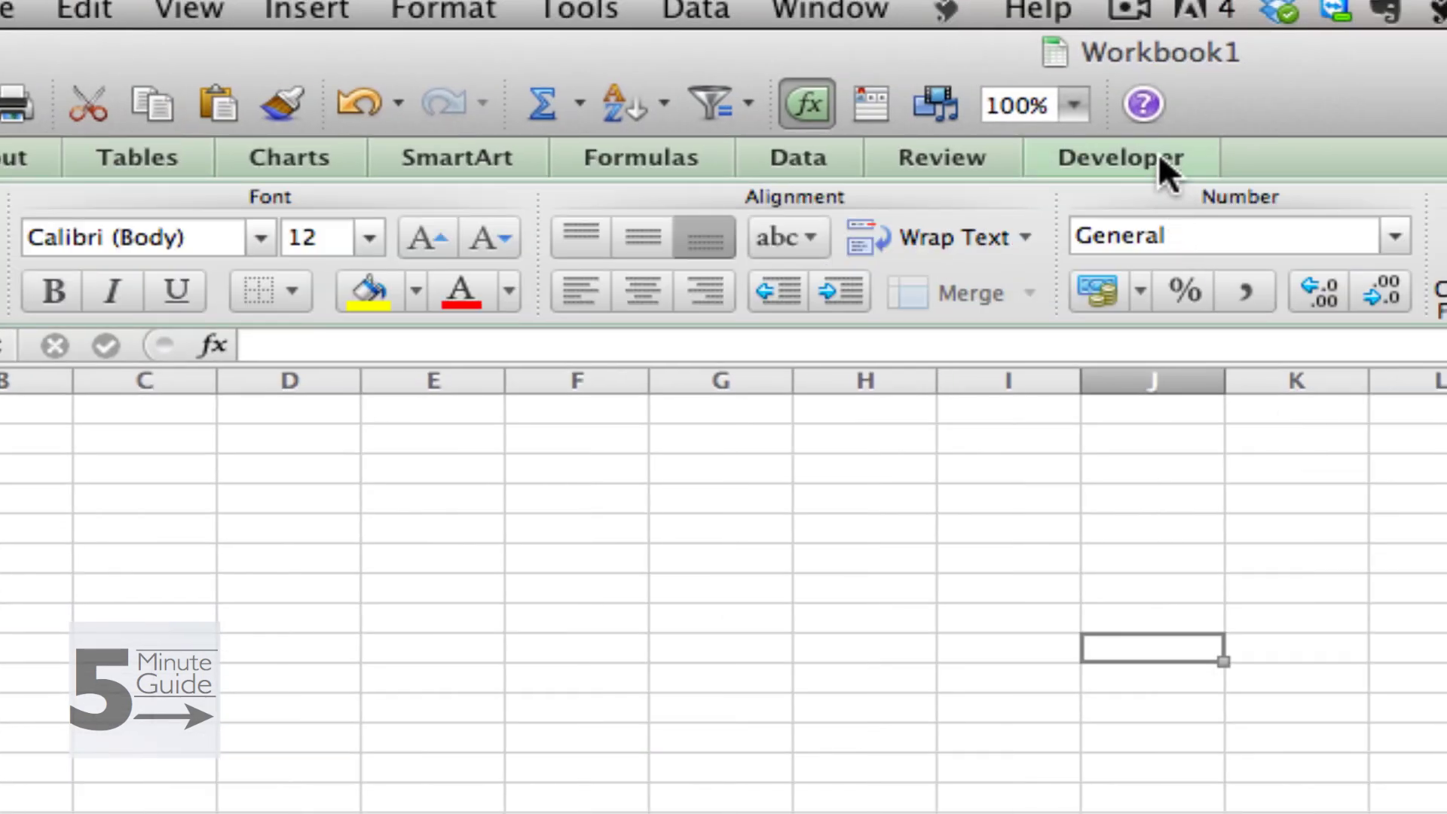
Draw a Form Controls radio button near E4 and widen it to fit 'Option Button 4'
left_click(1158, 153)
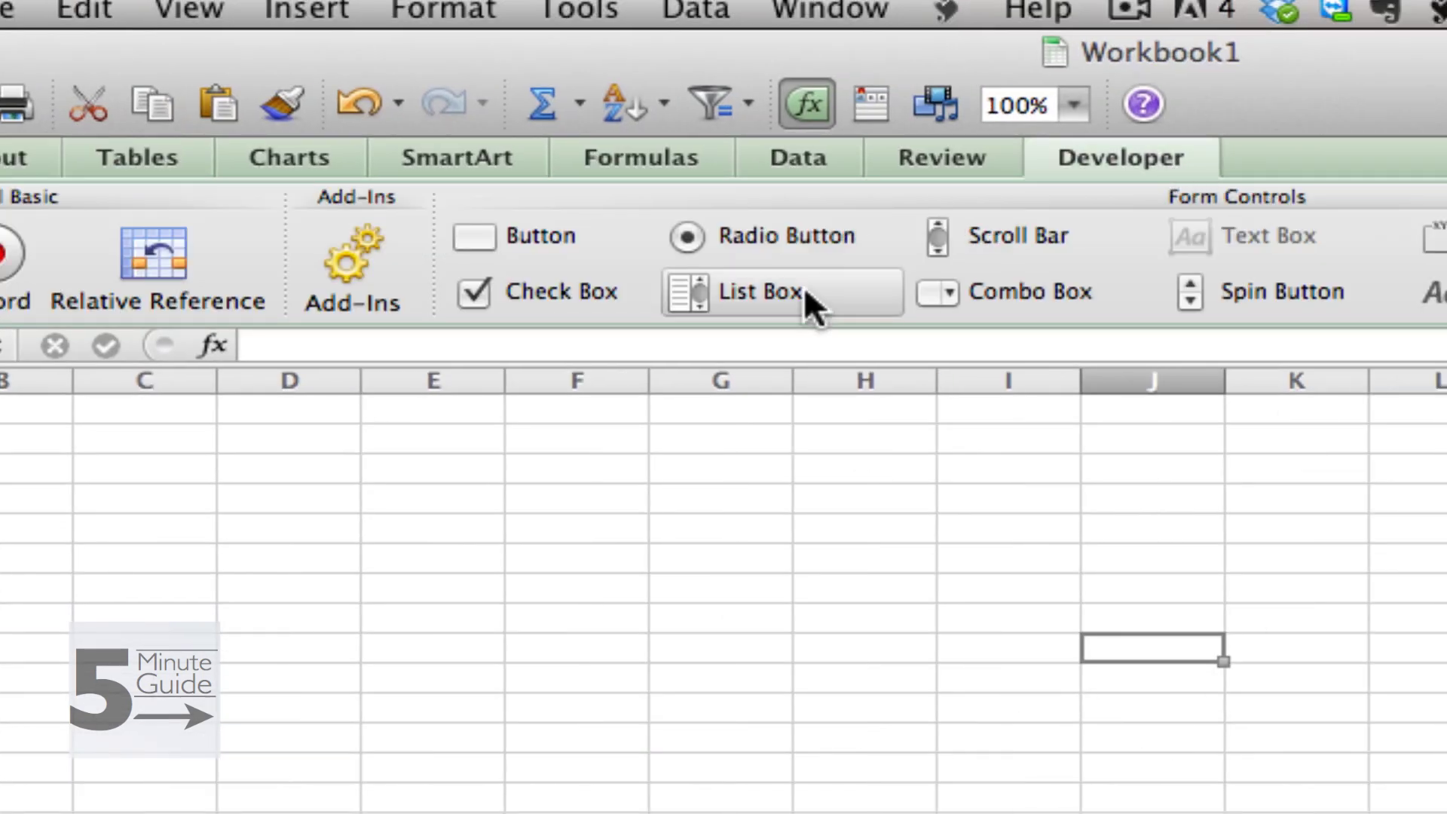
left_click(772, 238)
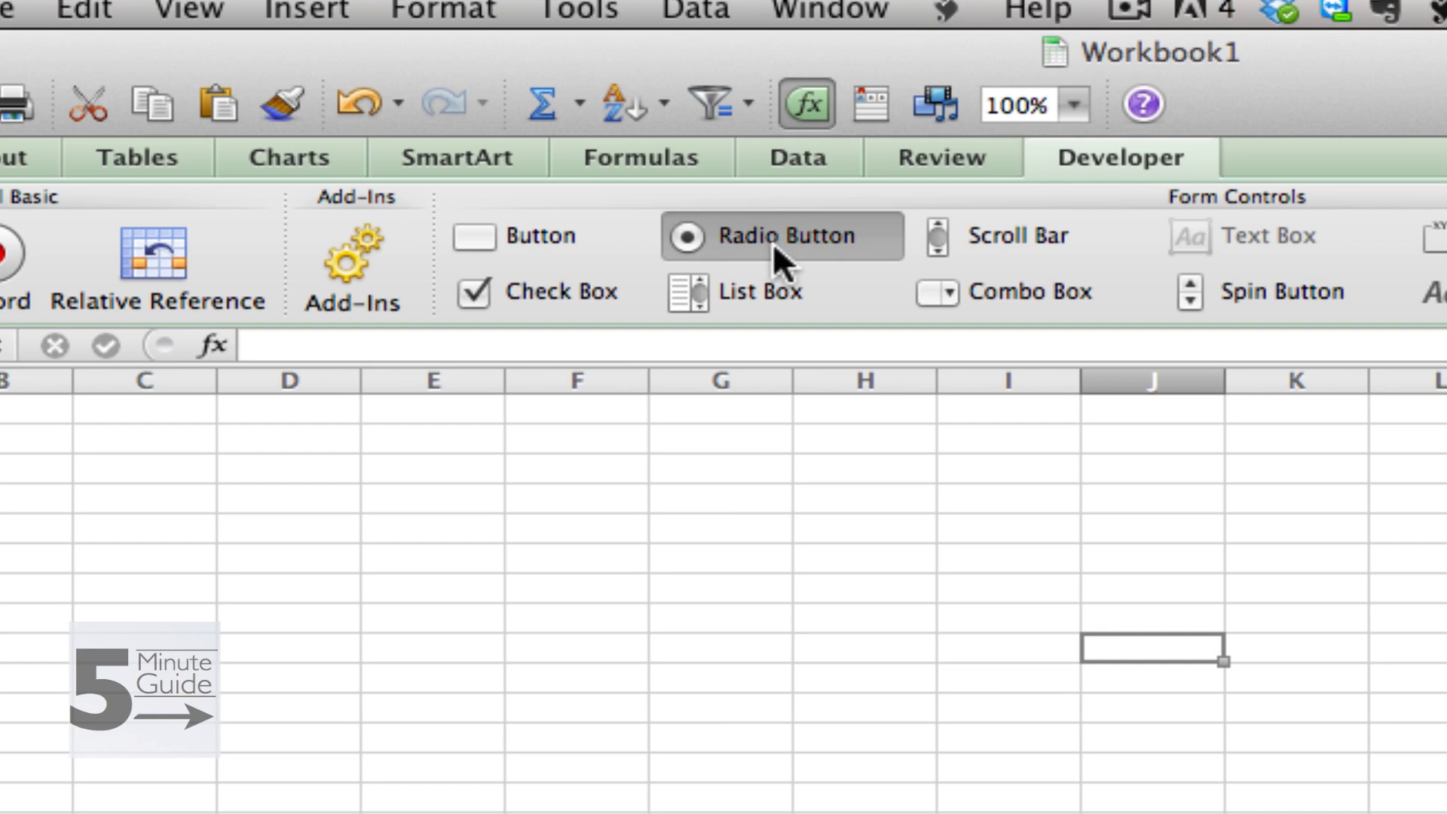
left_click(362, 490)
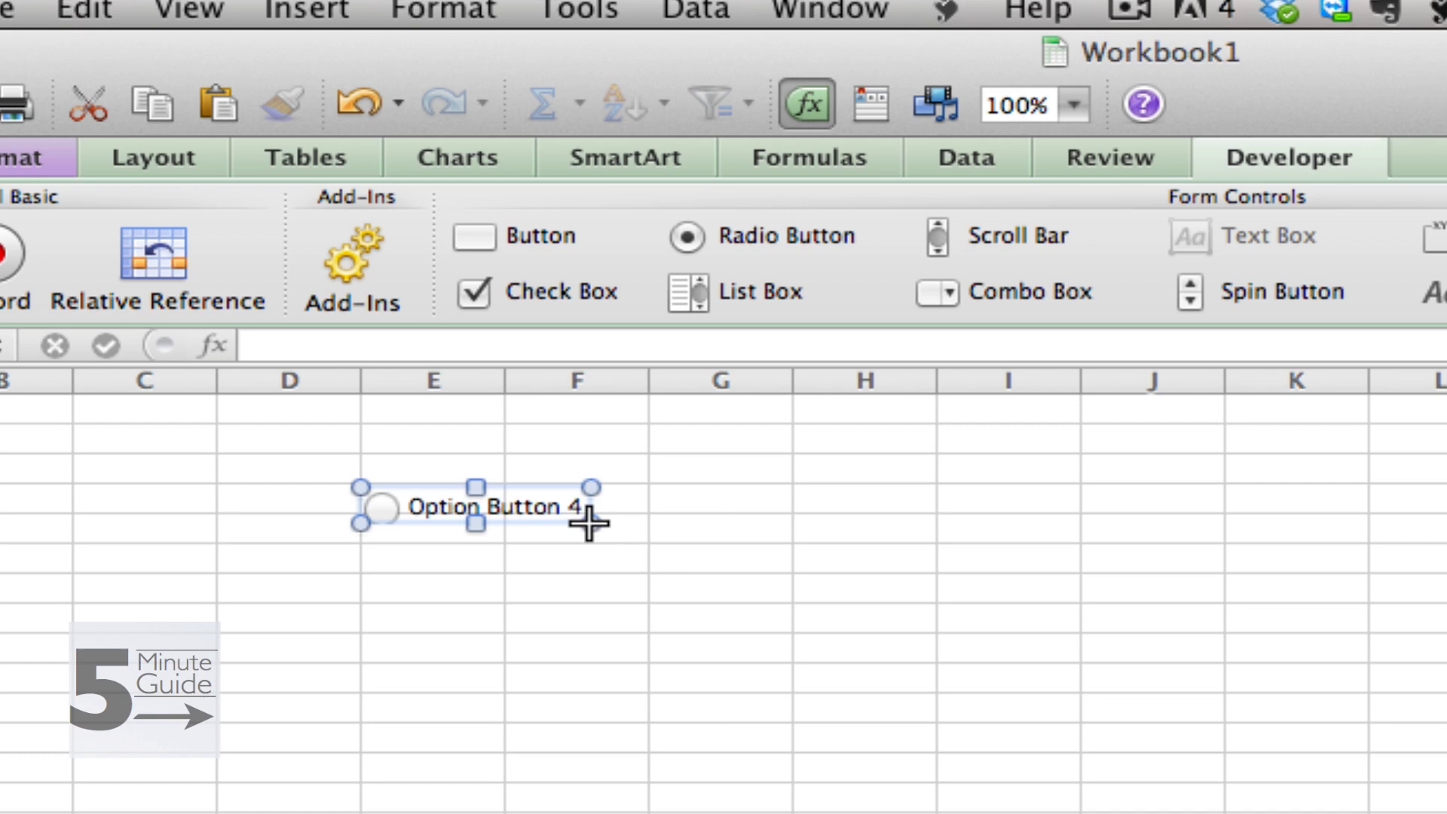
left_click_drag(590, 523, 600, 538)
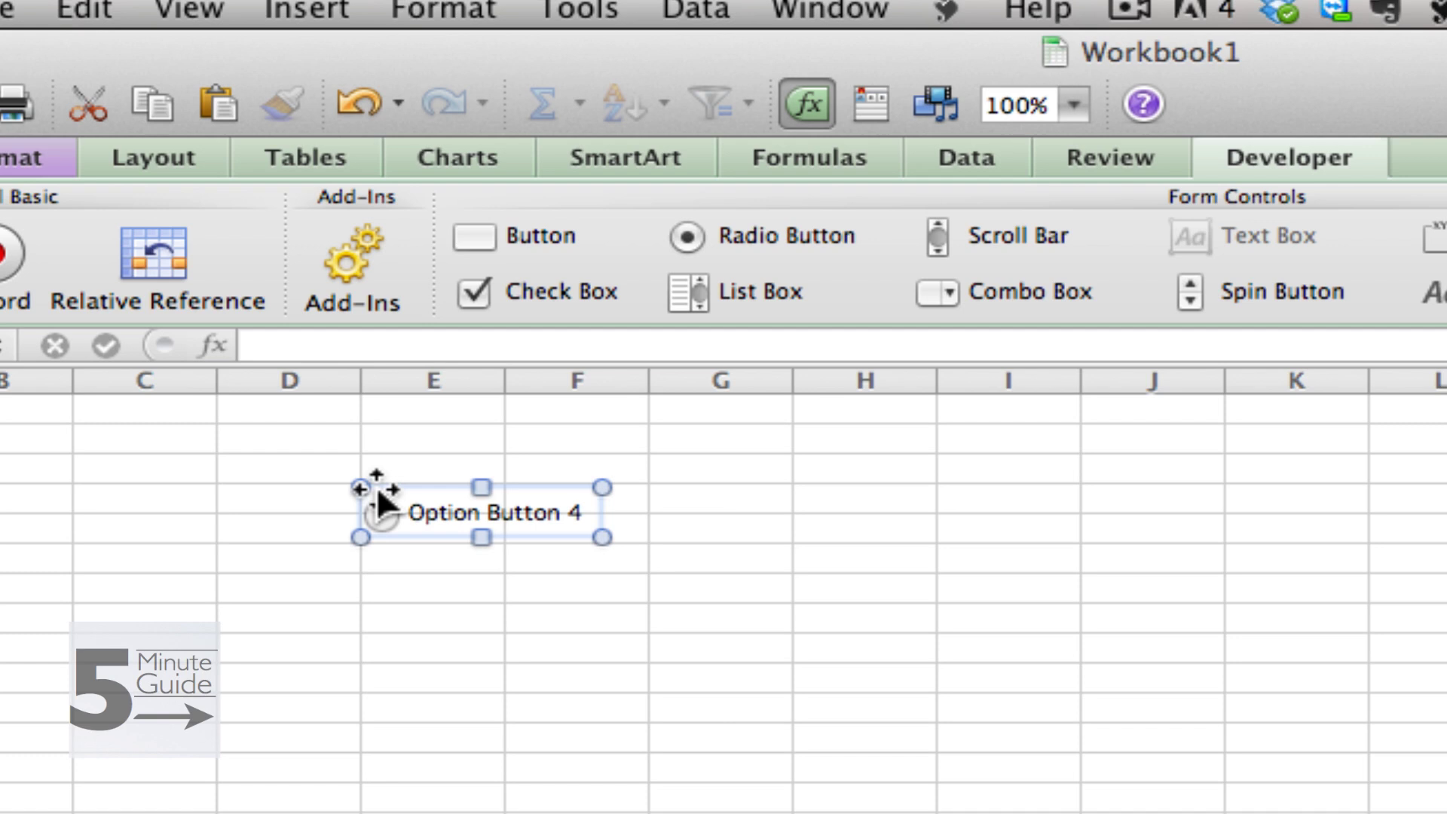
Set Option Button 4's cell link to K2 in Format Control, then select it so K2 shows 1
right_click(517, 520)
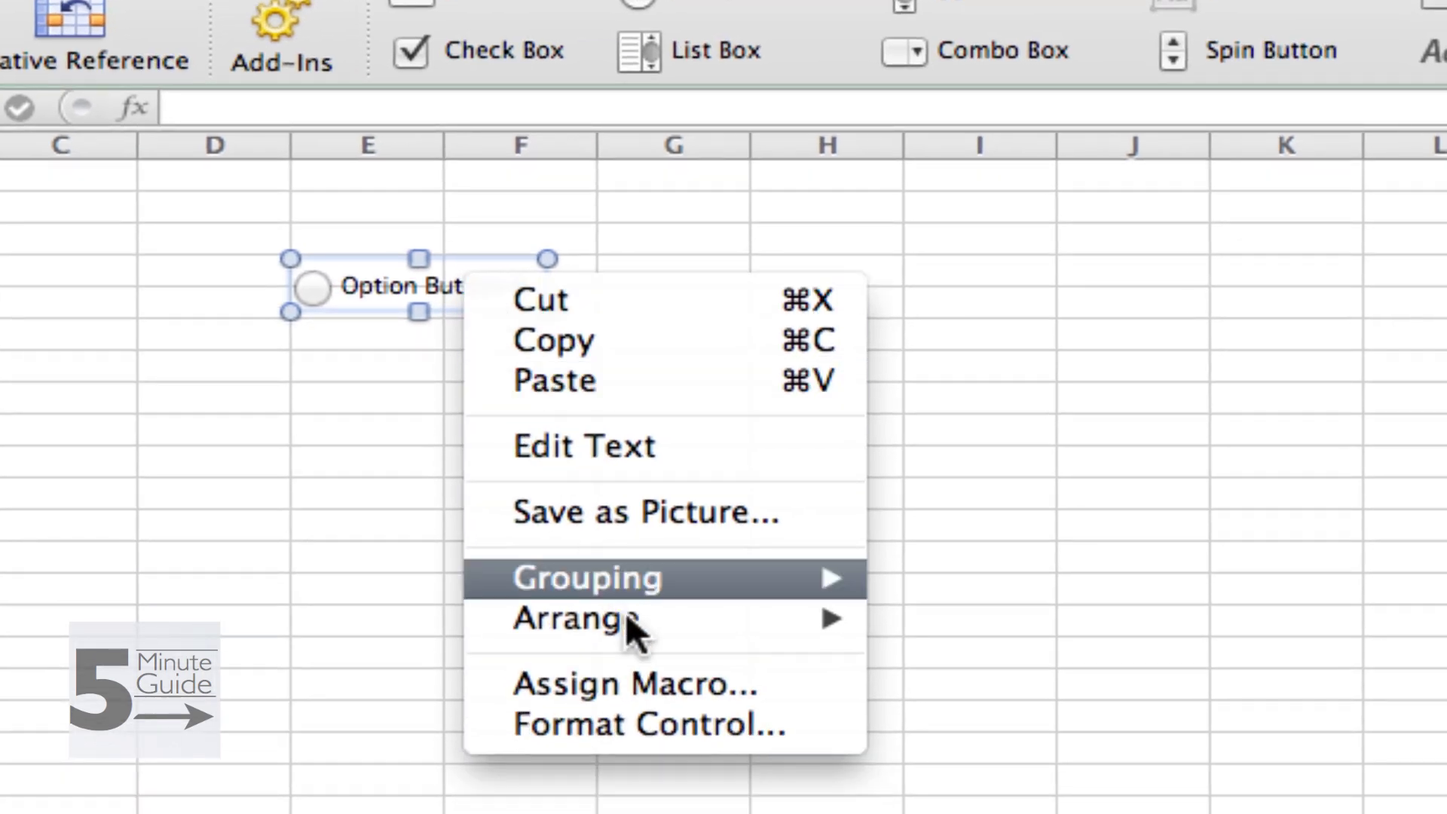
left_click(639, 735)
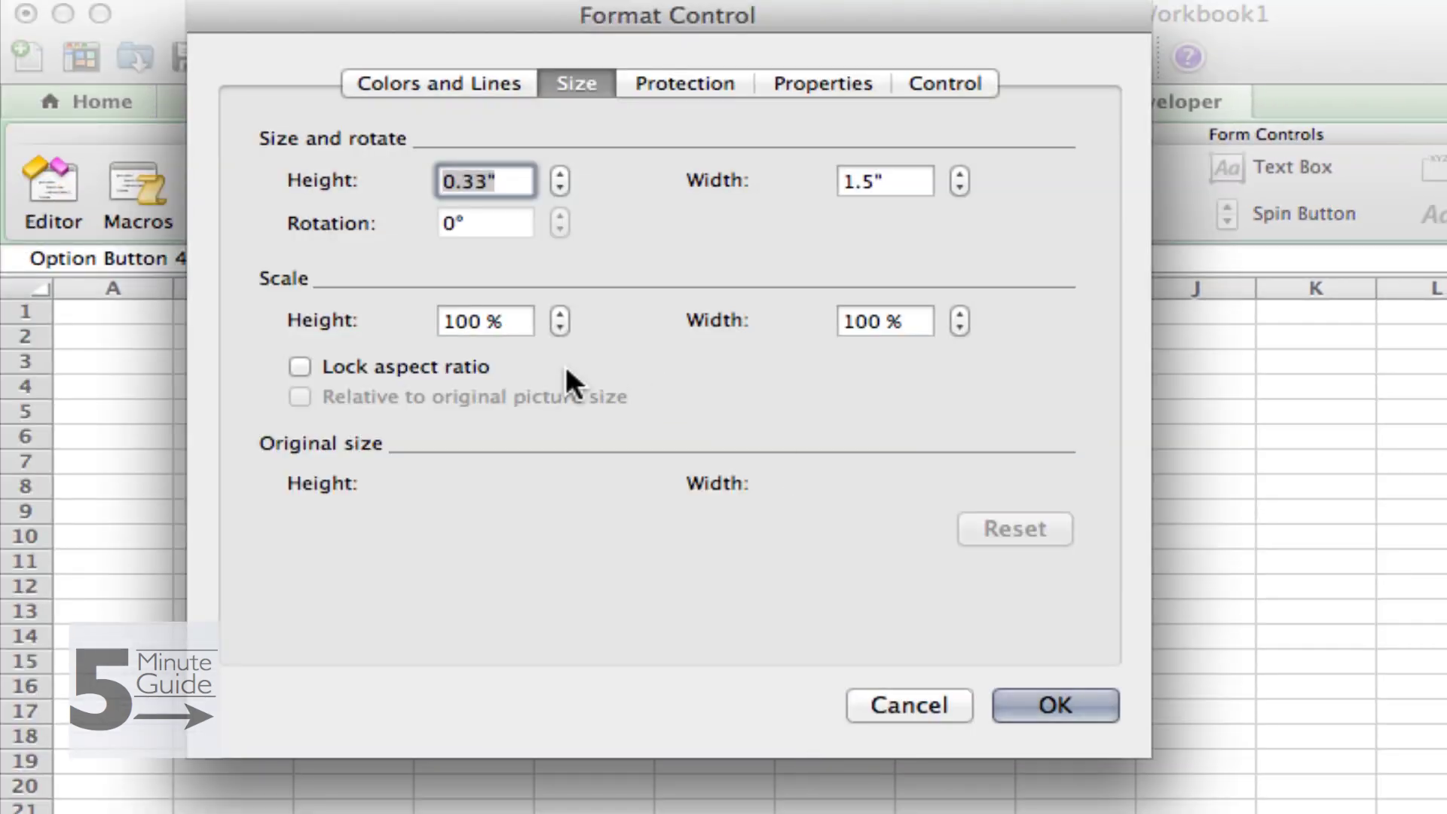
left_click(941, 83)
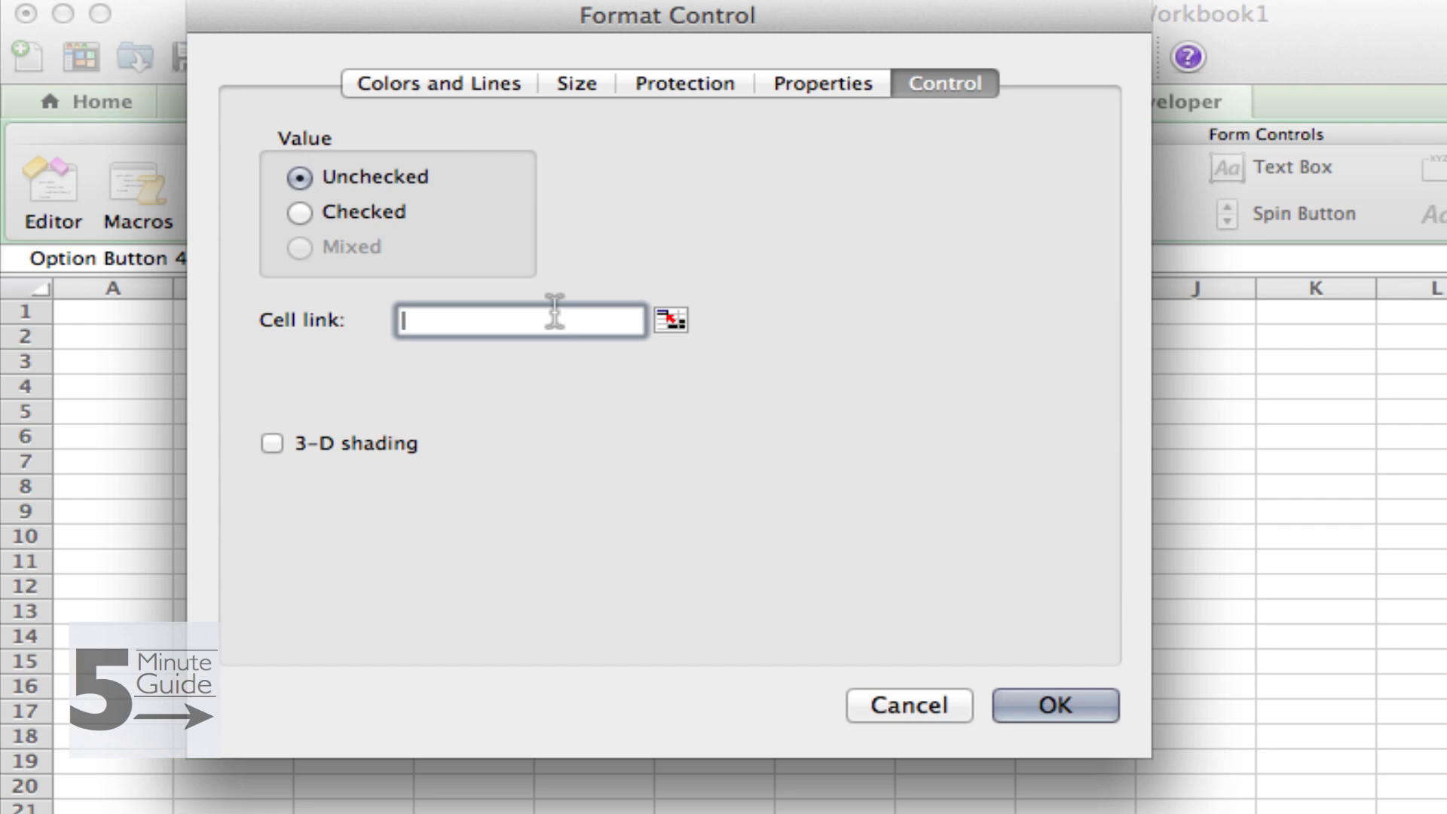
mouse_move(1327, 334)
left_mouse_down()
mouse_move(1360, 332)
mouse_move(1325, 337)
left_mouse_up()
left_click(1100, 705)
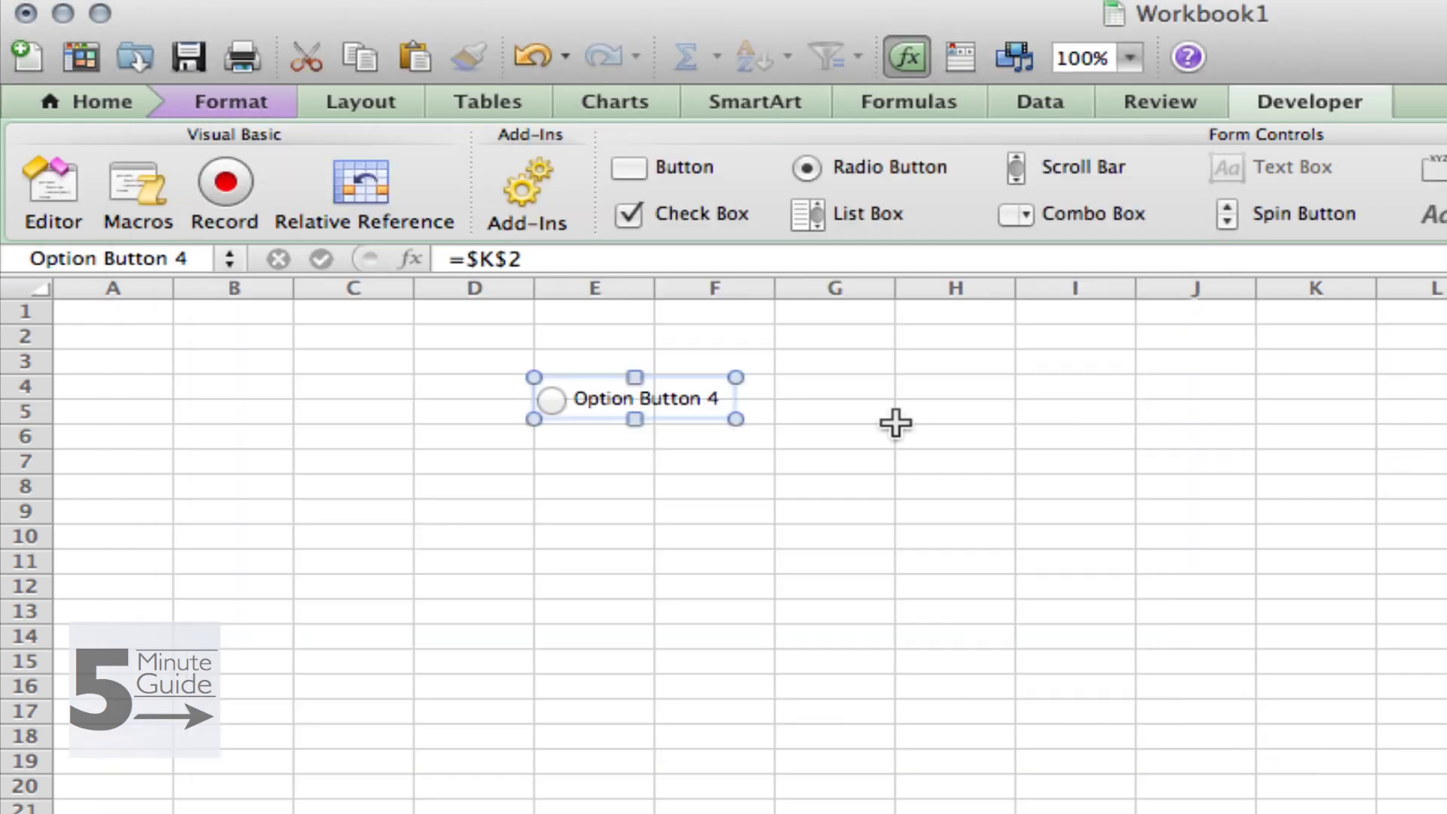
key("Escape")
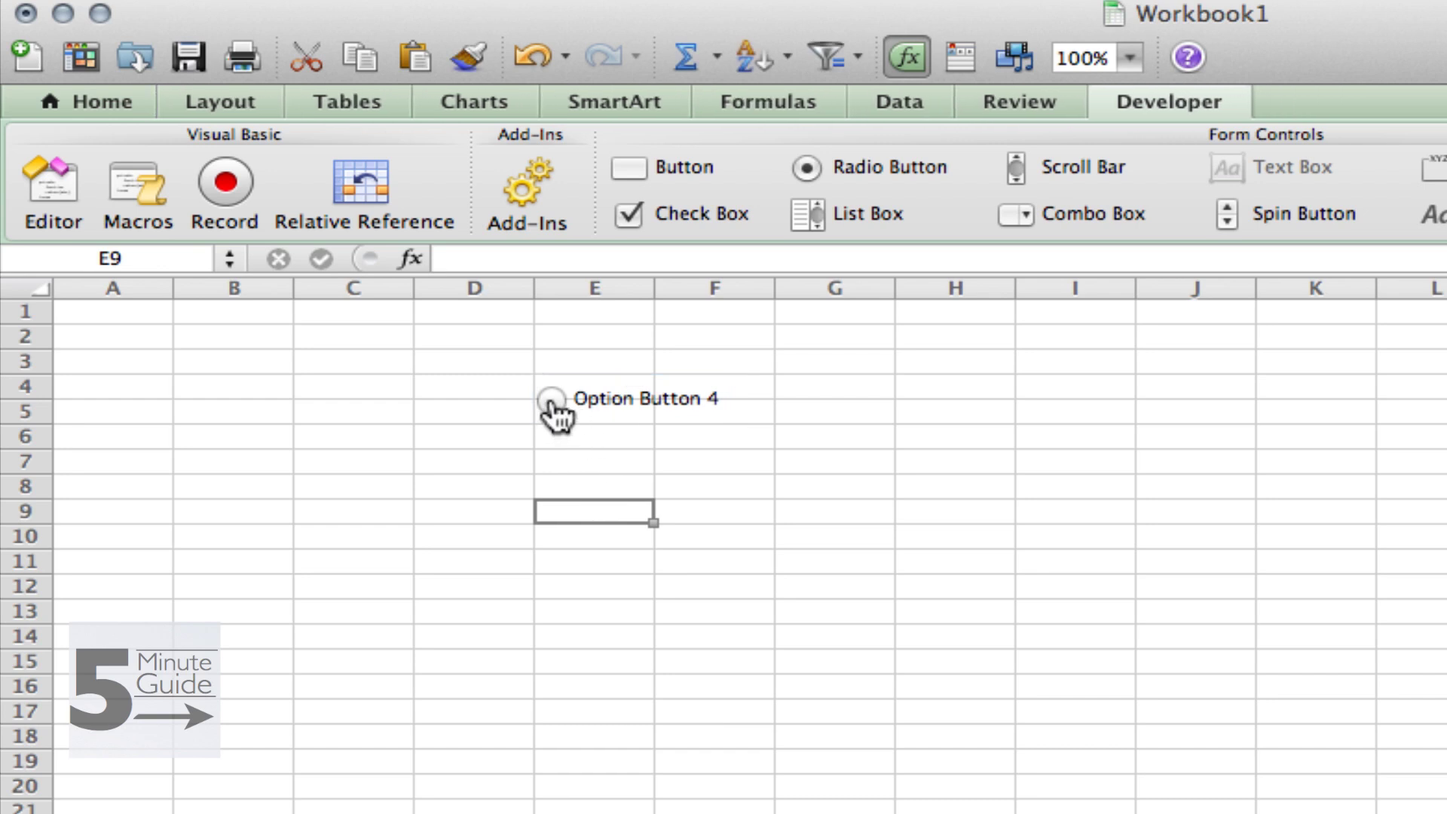
left_click(552, 400)
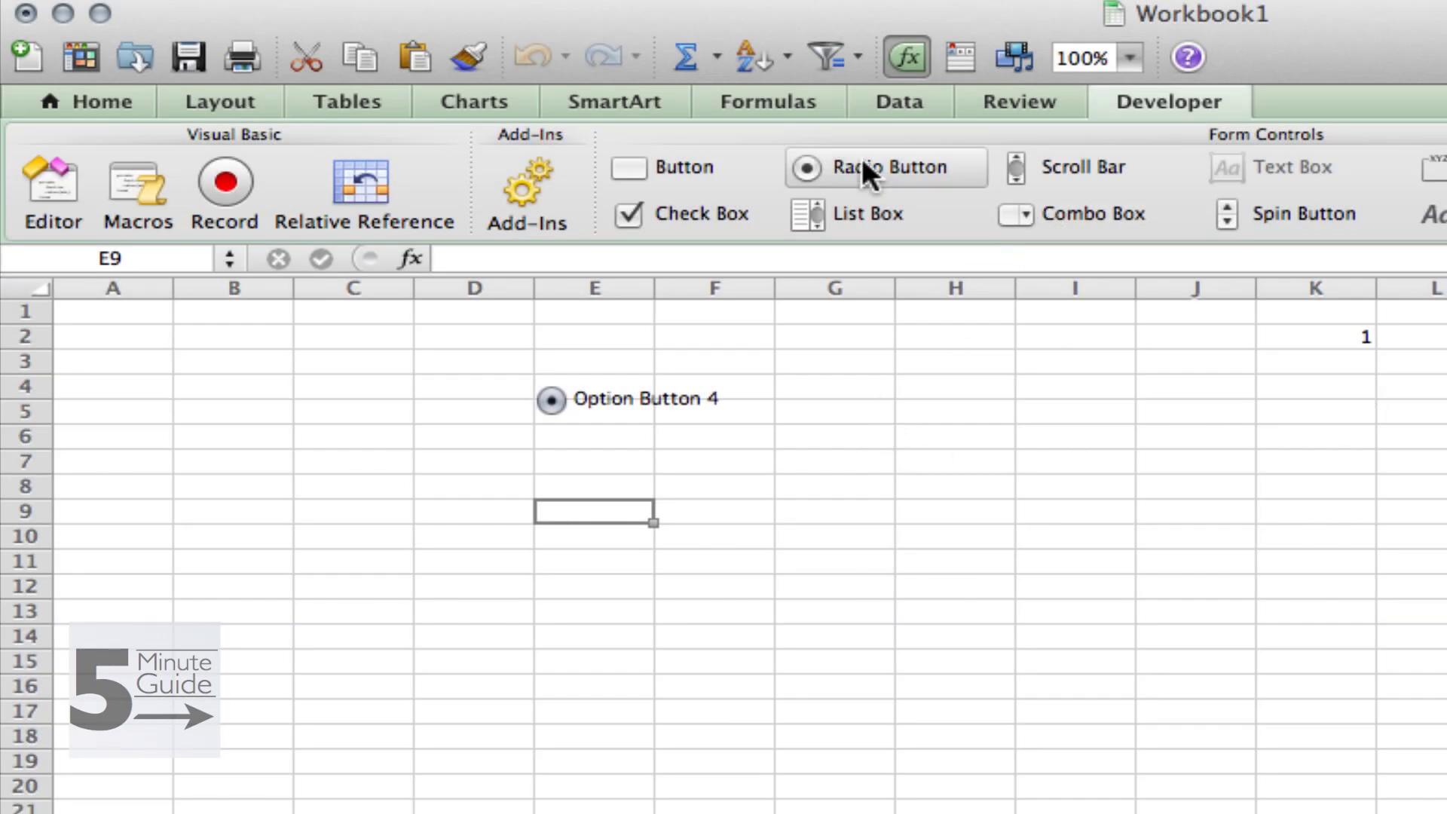
Add Option Button 5 beside Option Button 4 and select it so K2 shows 2
left_click(866, 169)
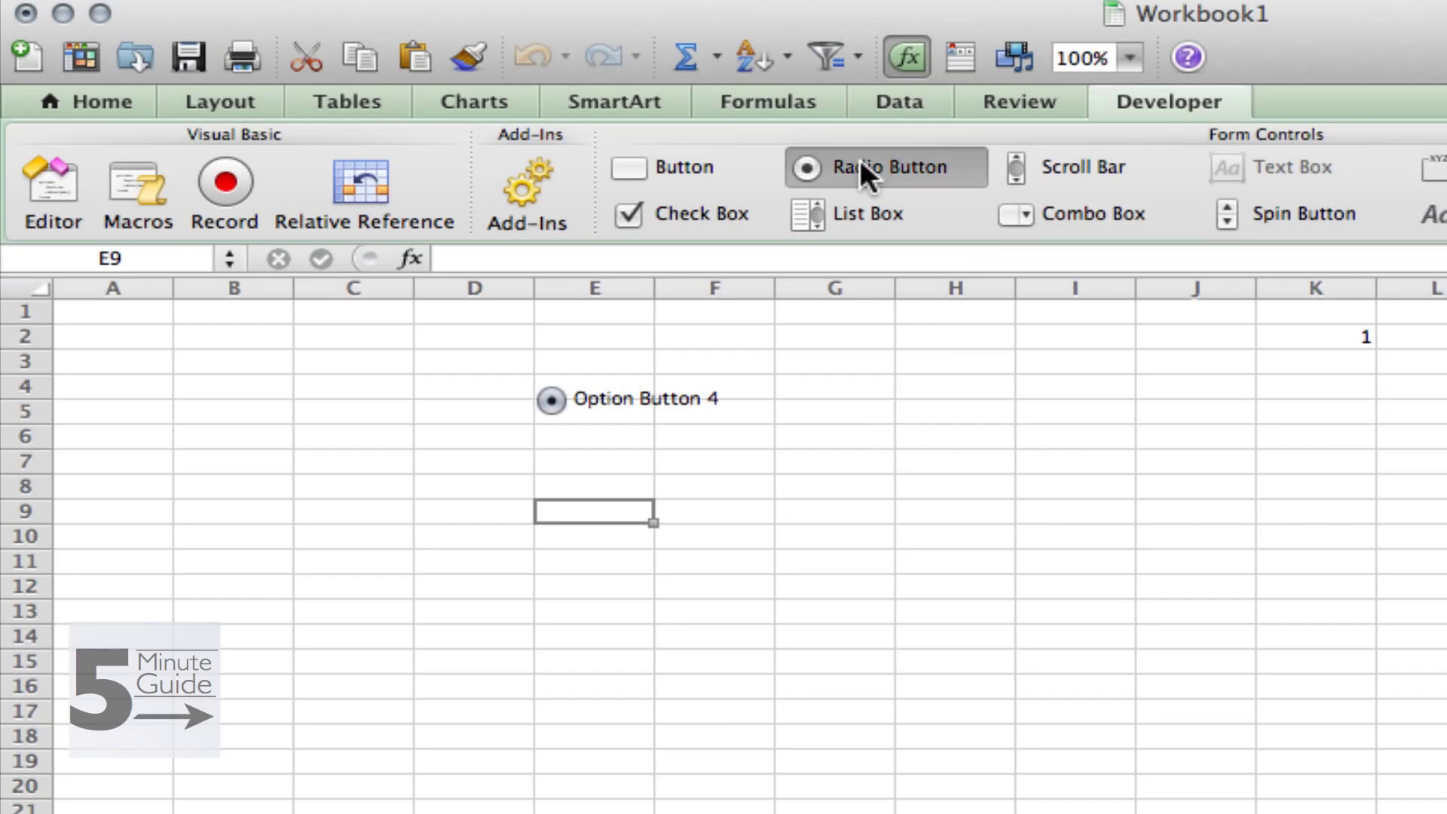
left_click(784, 384)
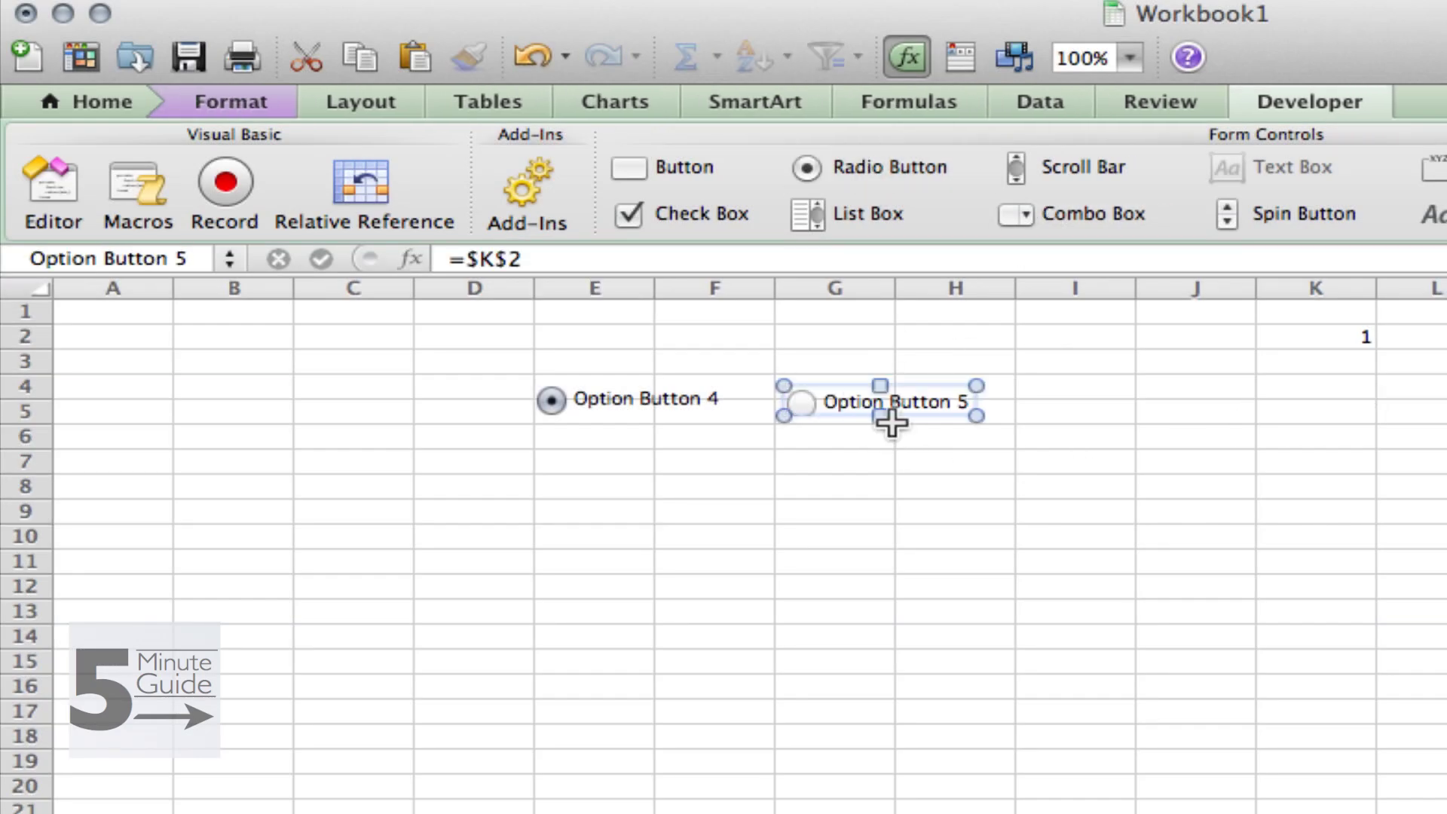
left_click(863, 483)
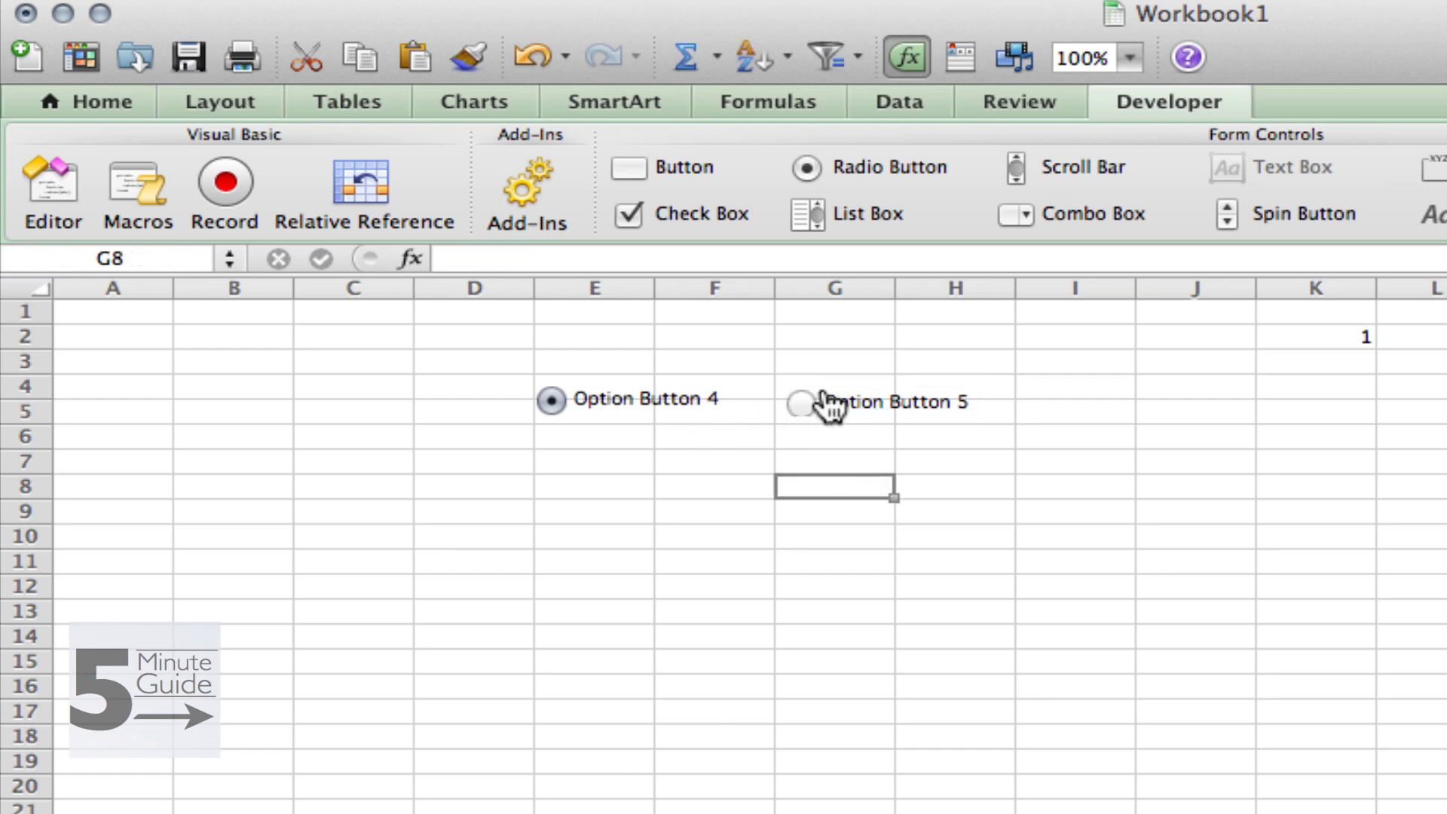
left_click(805, 407)
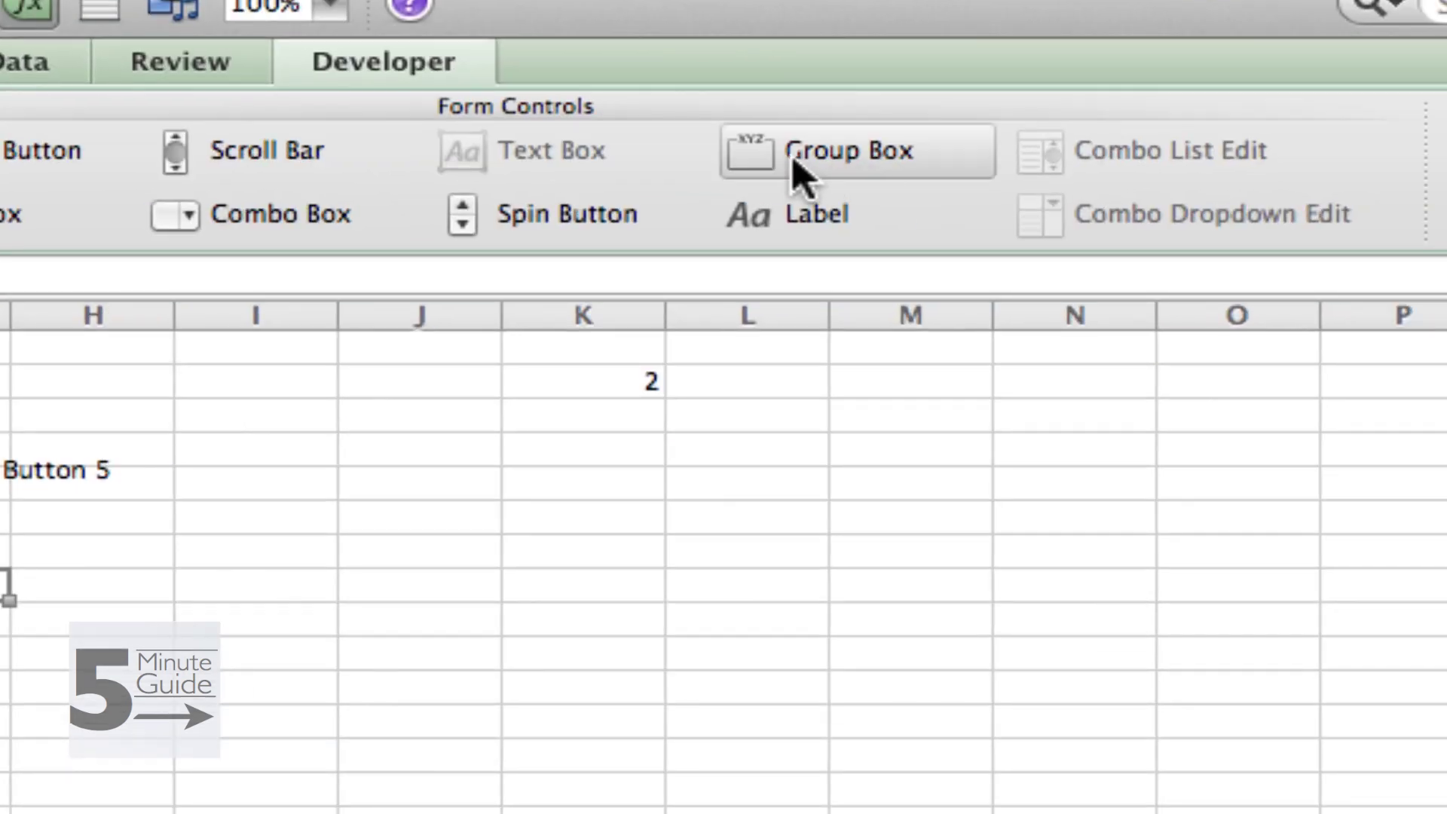
Draw Group Box 6 below the first pair and add an option button labelled 1 inside it
left_click(1438, 167)
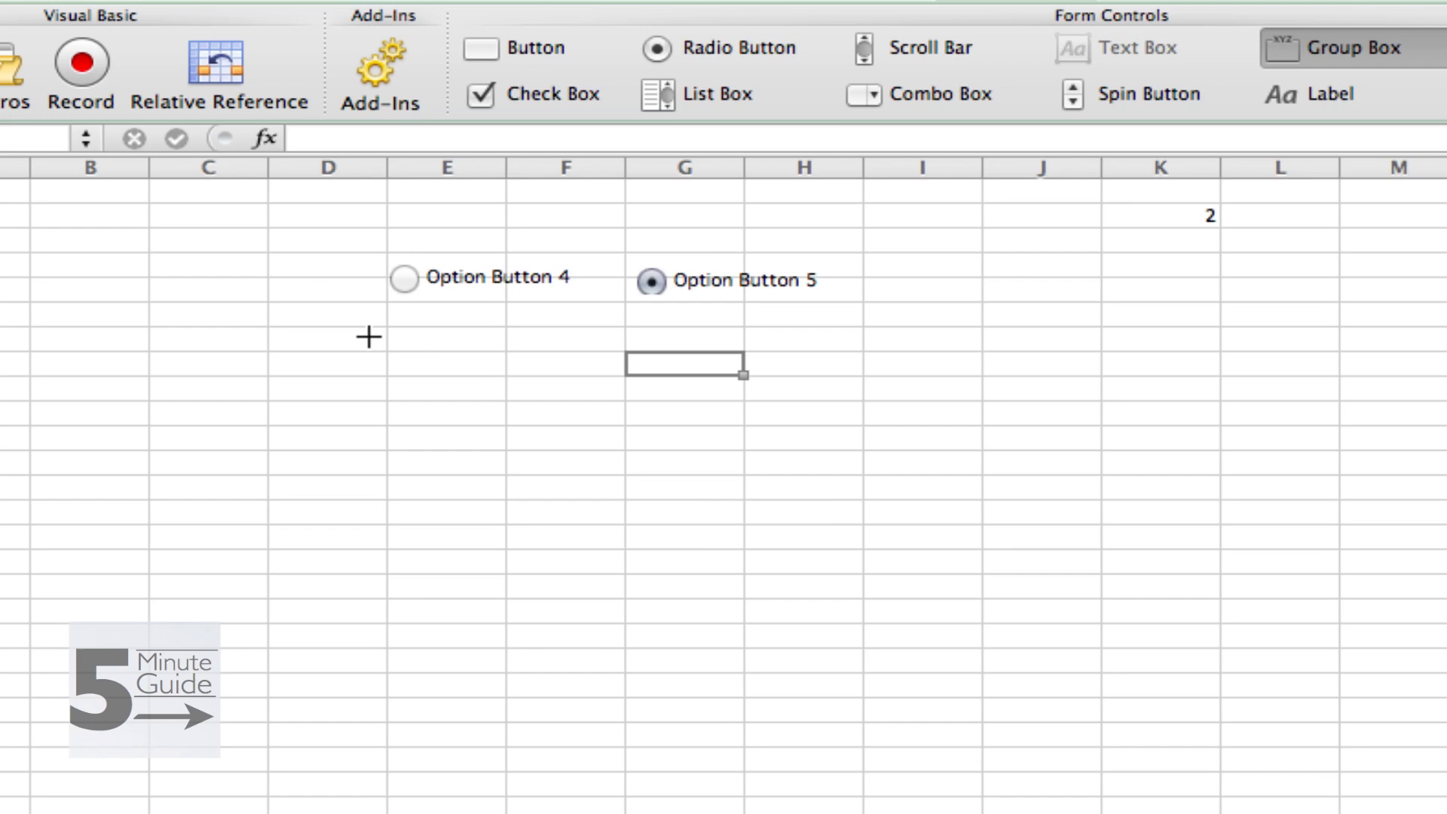
left_click_drag(368, 334, 772, 472)
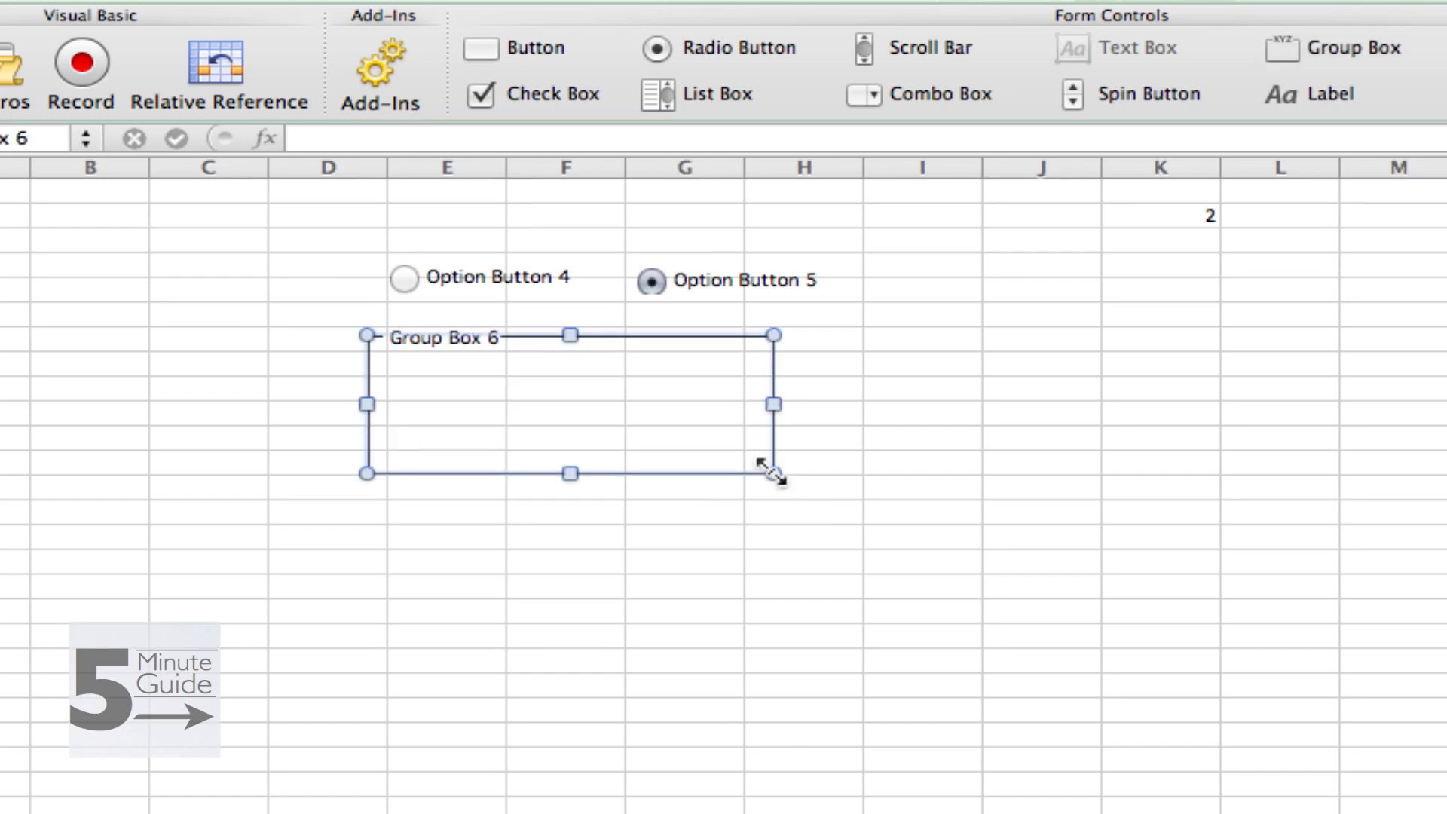
left_click(699, 46)
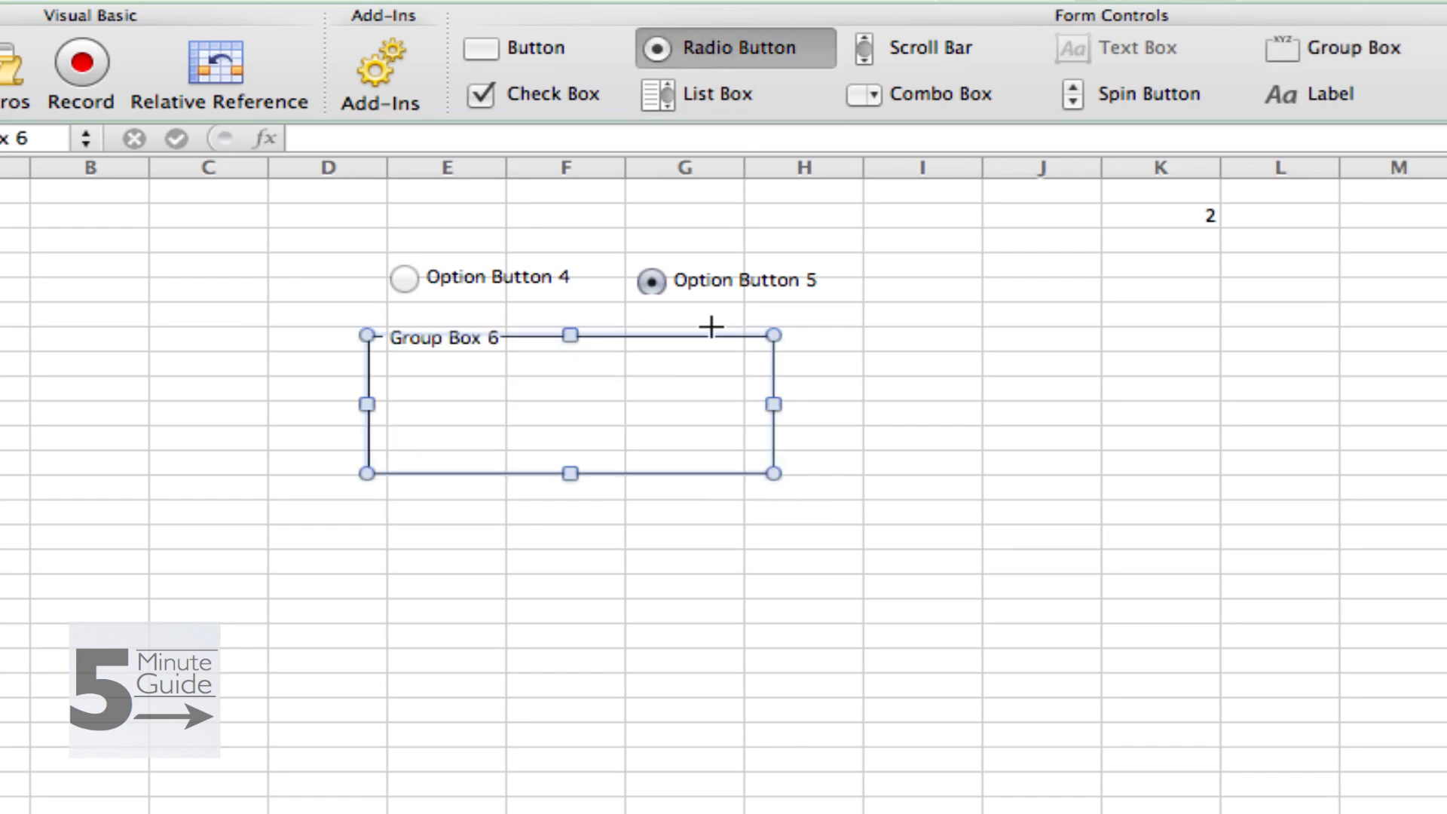
left_click(395, 375)
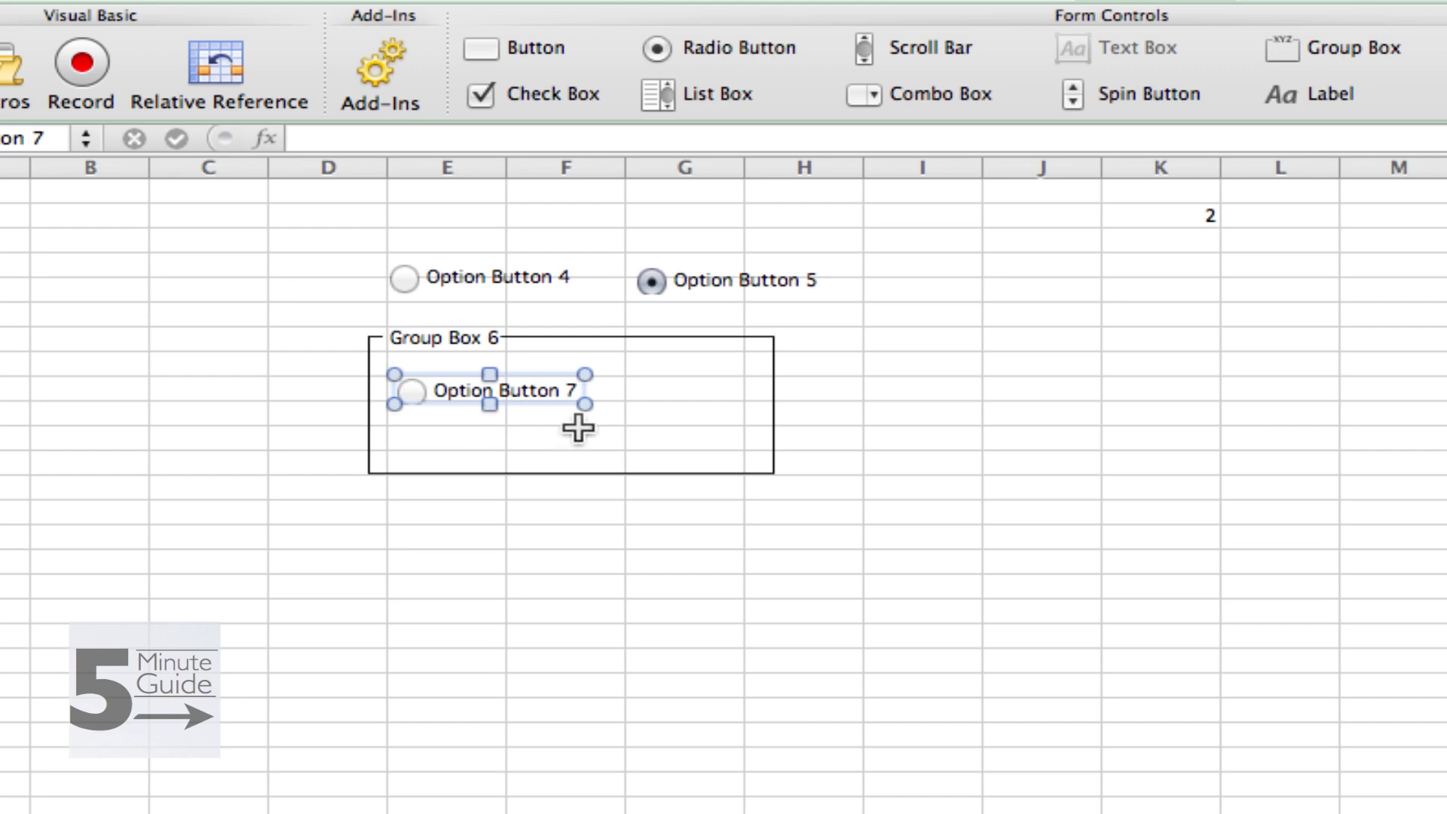
left_click_drag(585, 407, 532, 419)
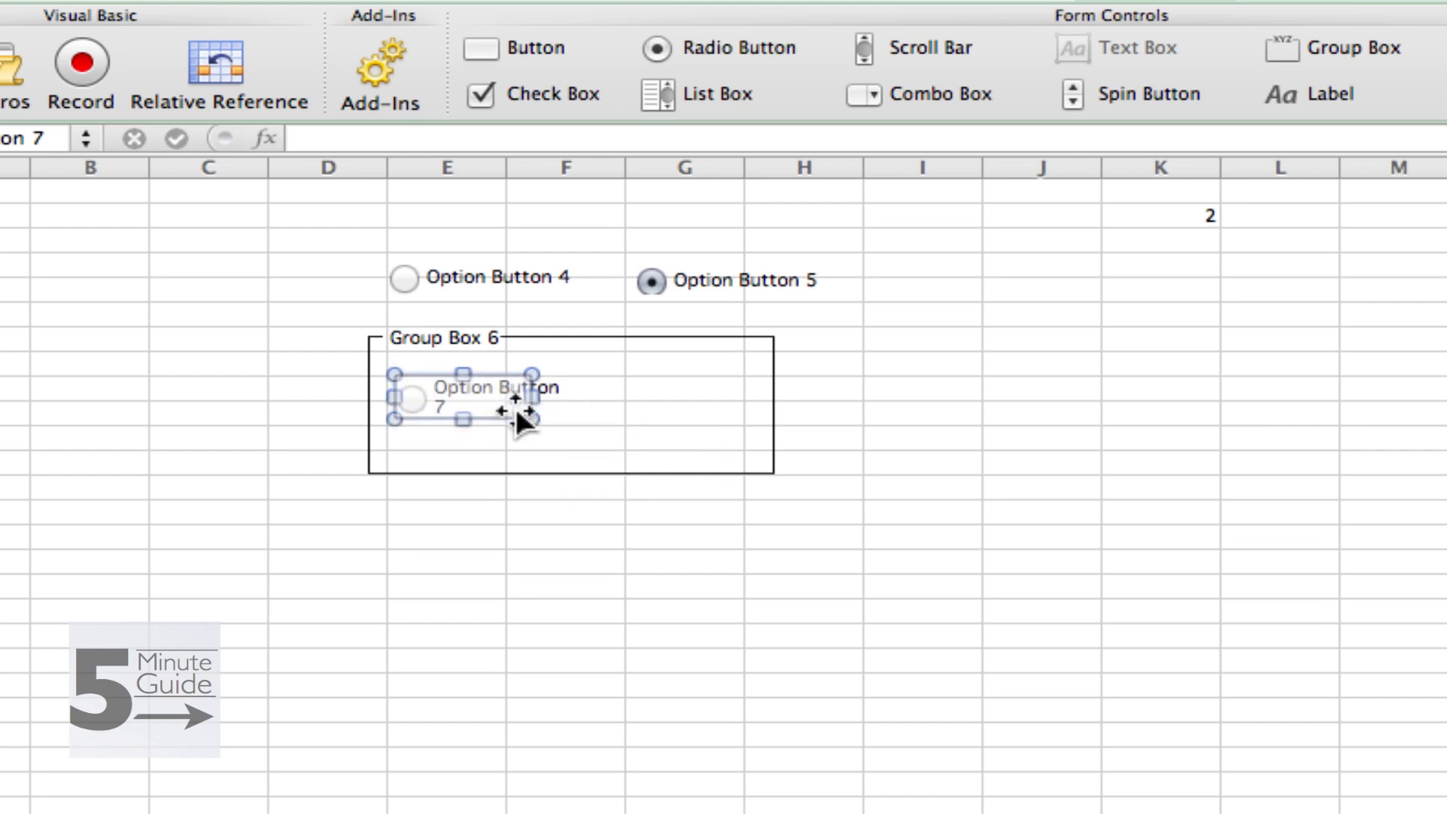
left_click(474, 403)
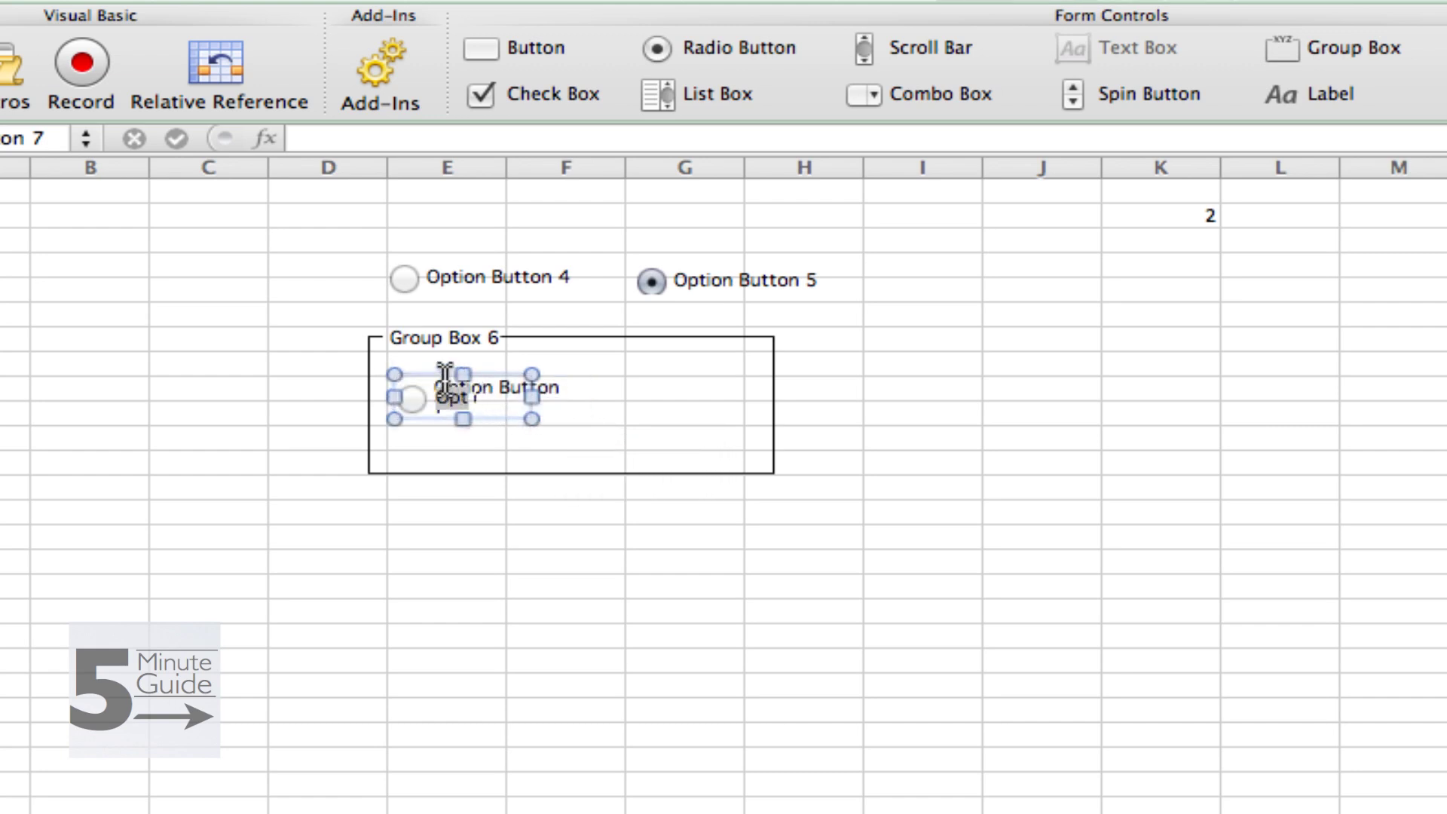
type("1")
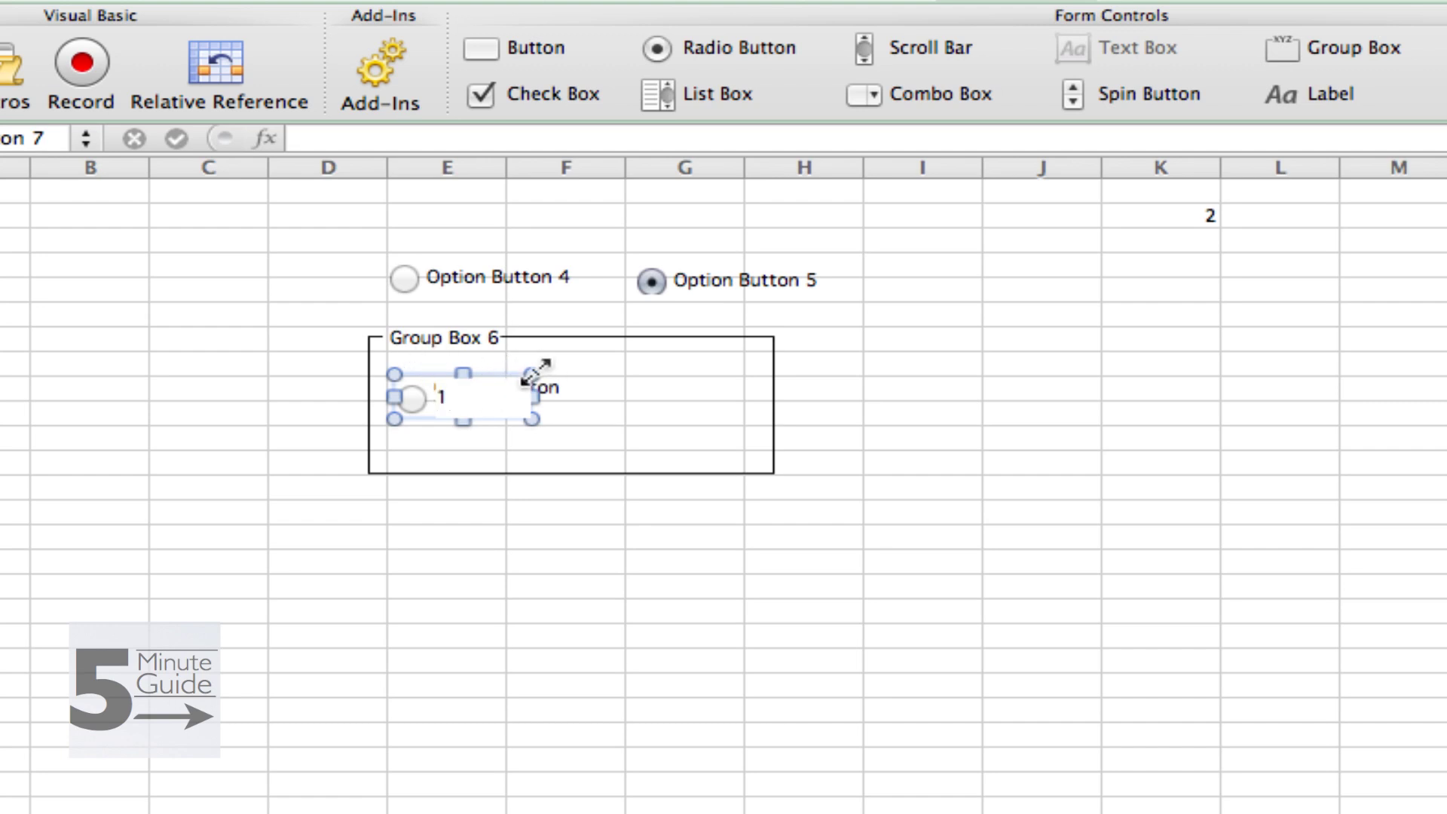
left_click_drag(532, 372, 488, 369)
left_click(597, 405)
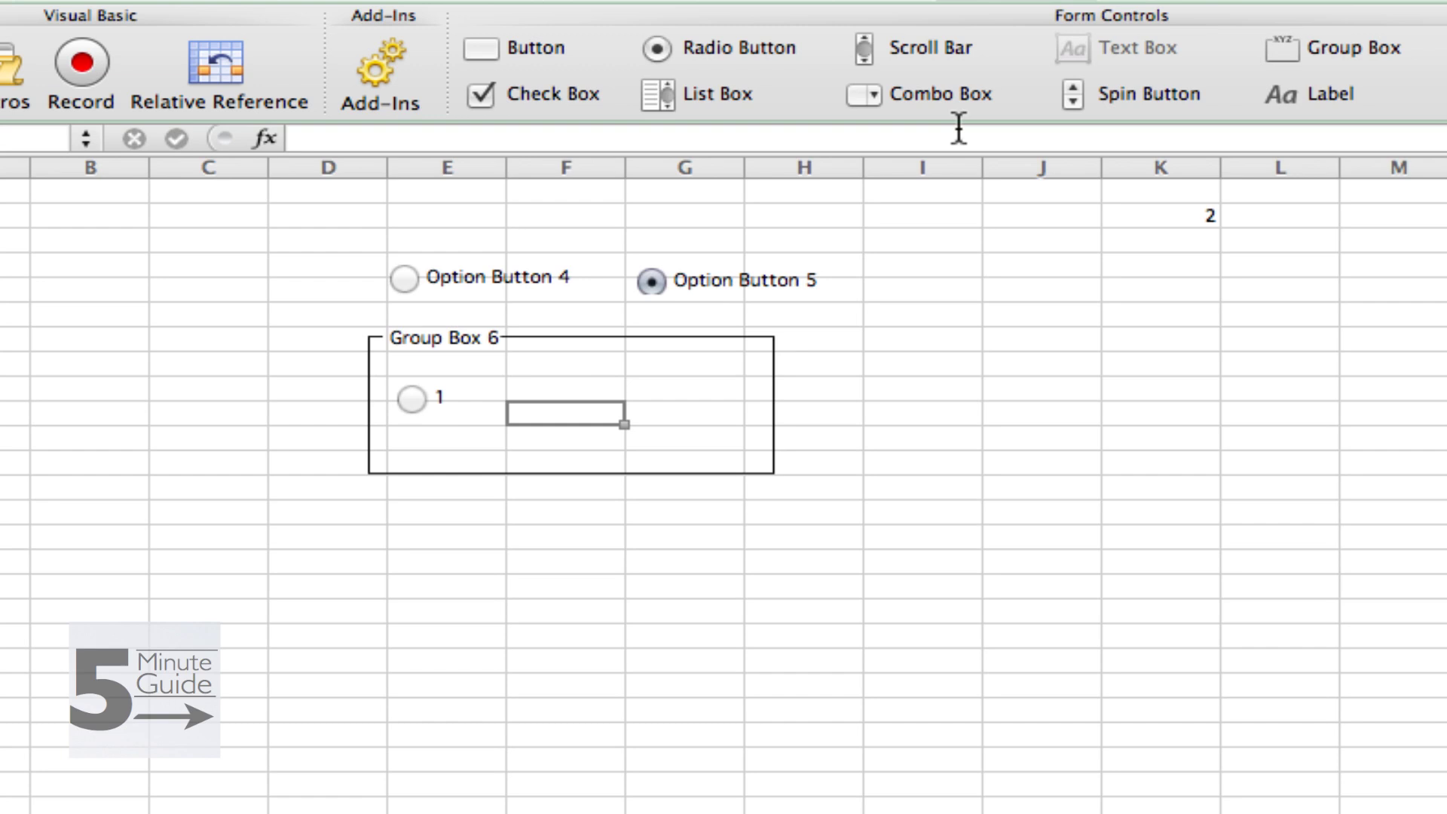
Add a second option button in Group Box 6, relabelled 2 and narrowed to fit
left_click(712, 60)
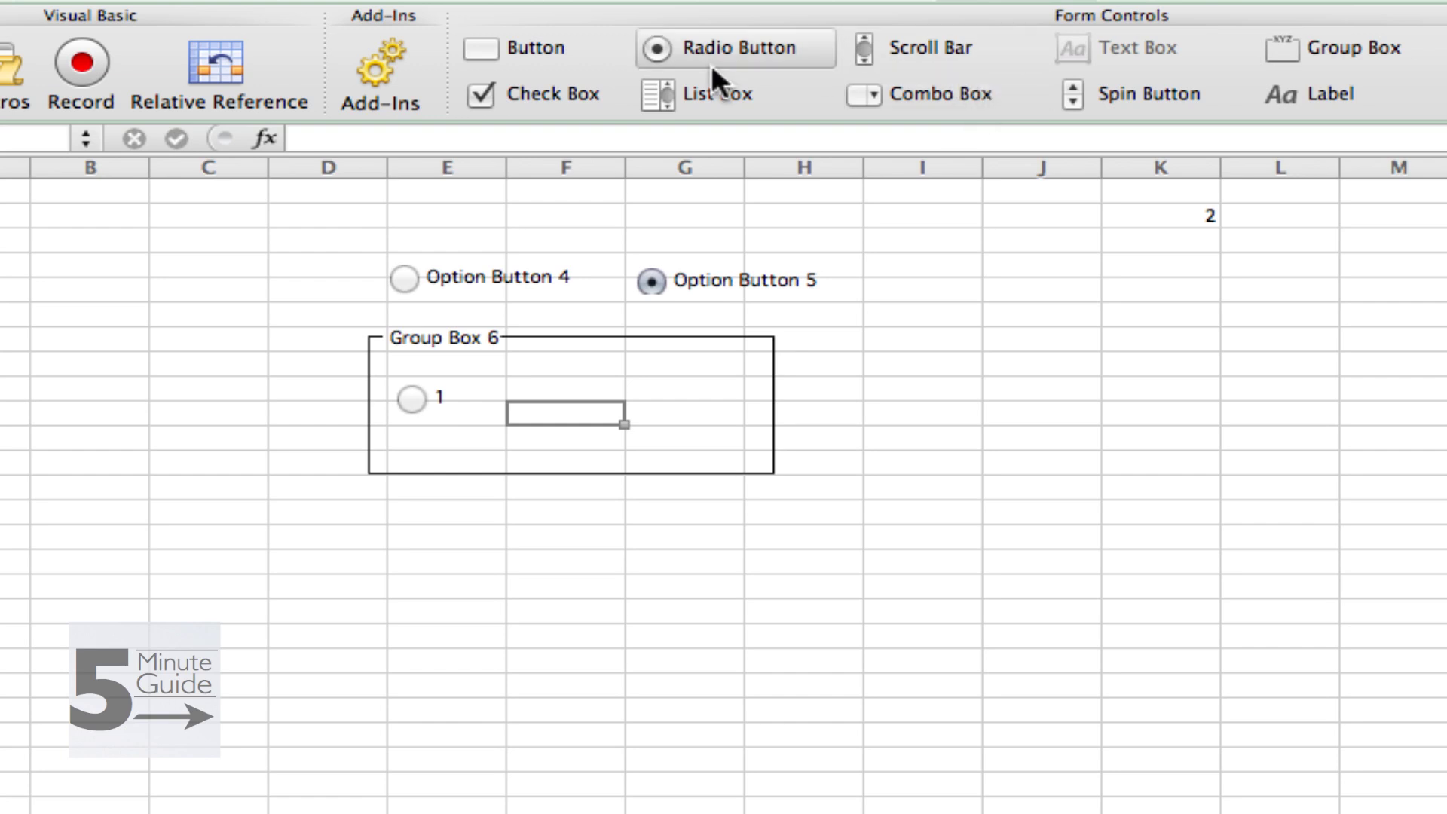
left_click(510, 376)
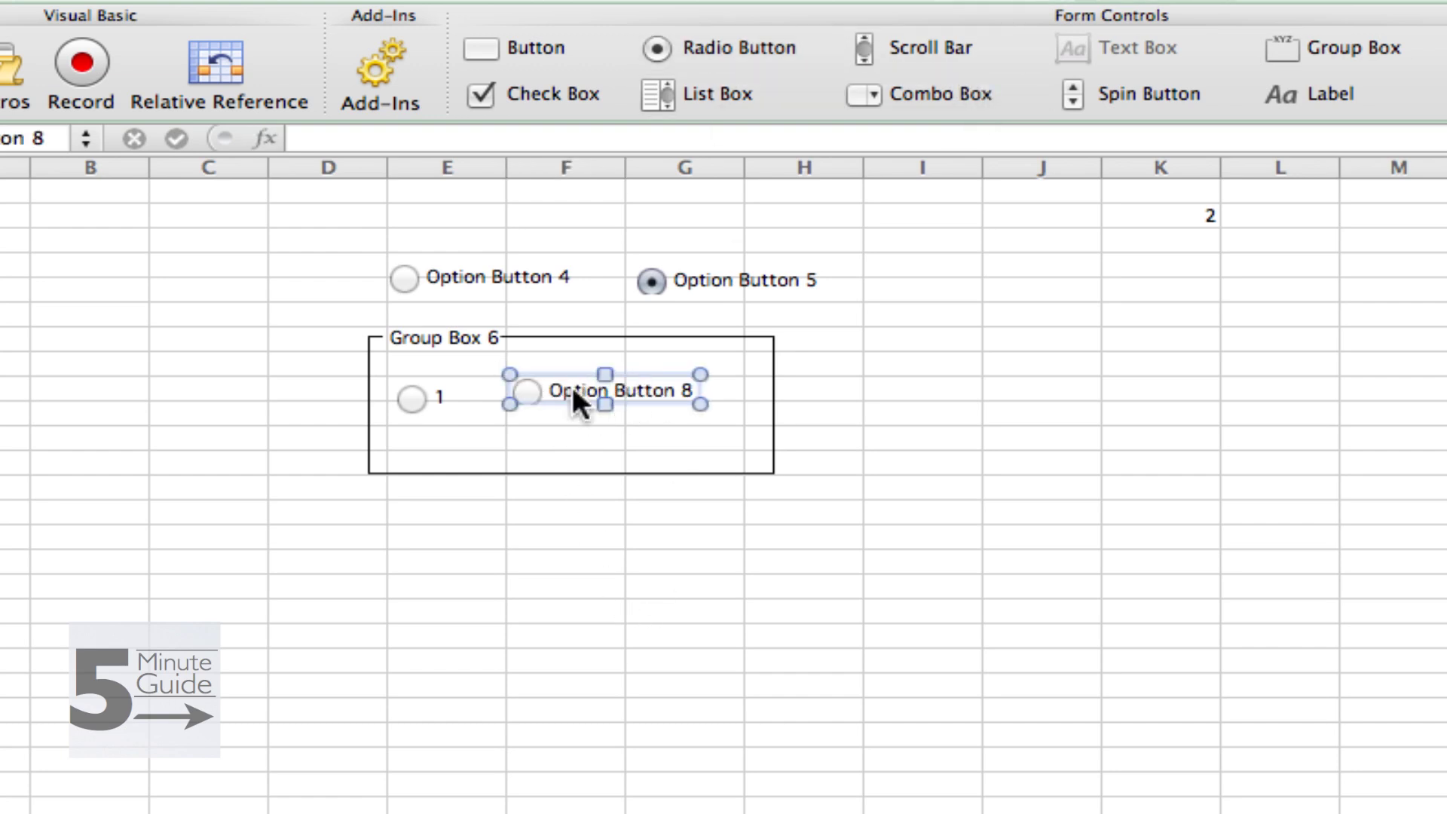
left_click_drag(551, 390, 813, 404)
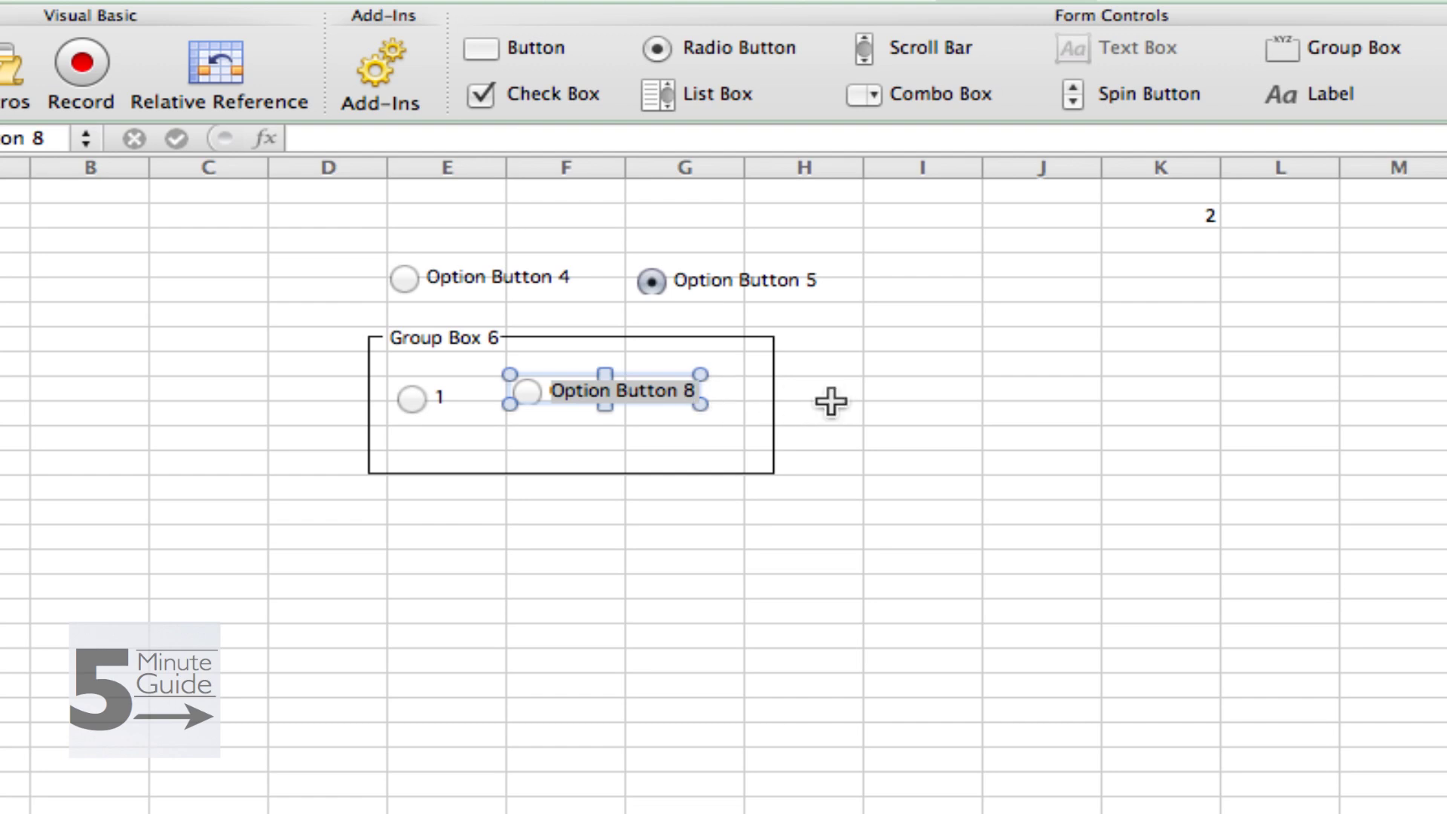
key("BackSpace")
type("2")
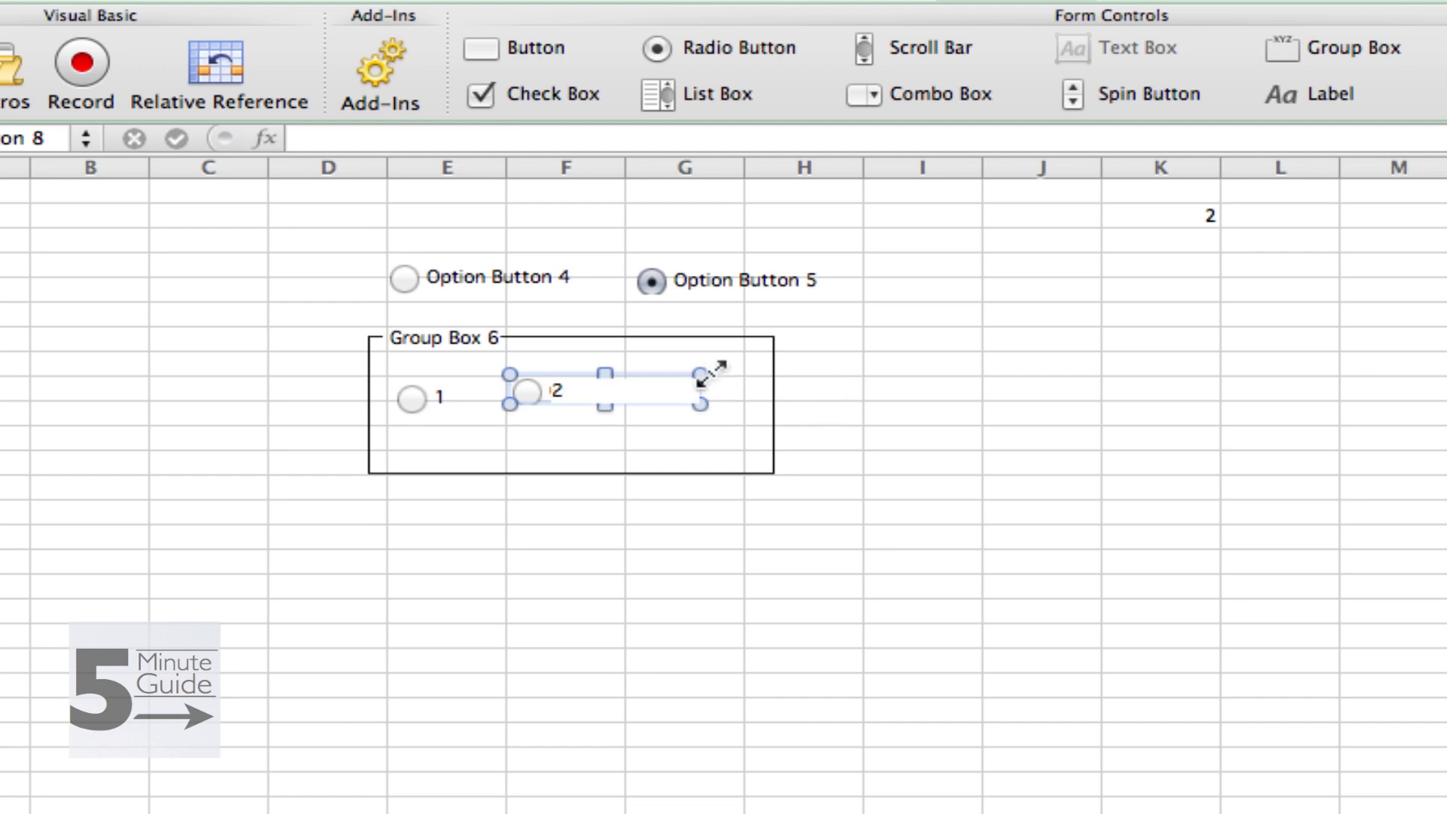
left_click_drag(700, 375, 530, 397)
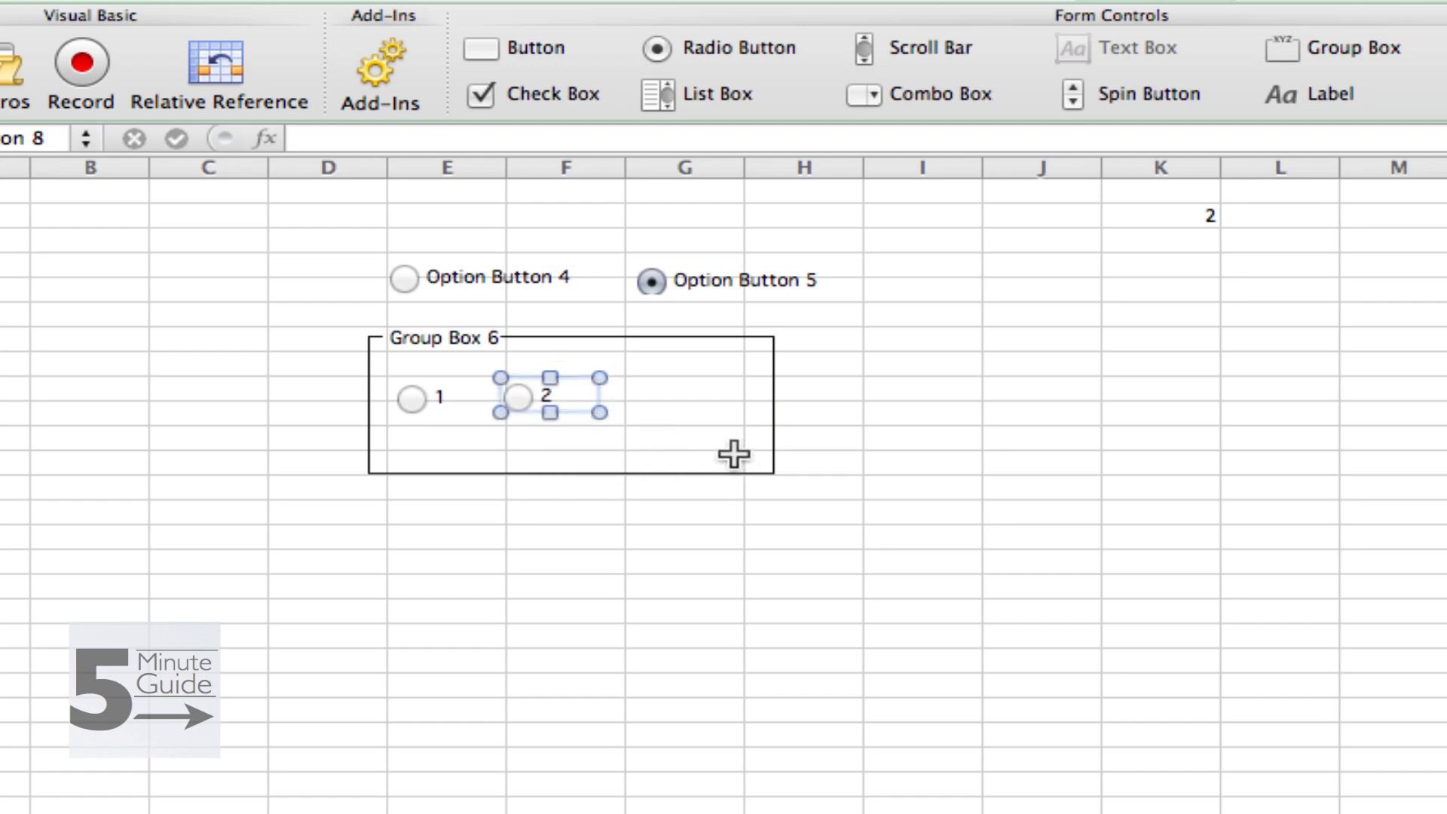
Set option button 2's cell link to $K$3 in its Format Control settings
left_click(733, 454)
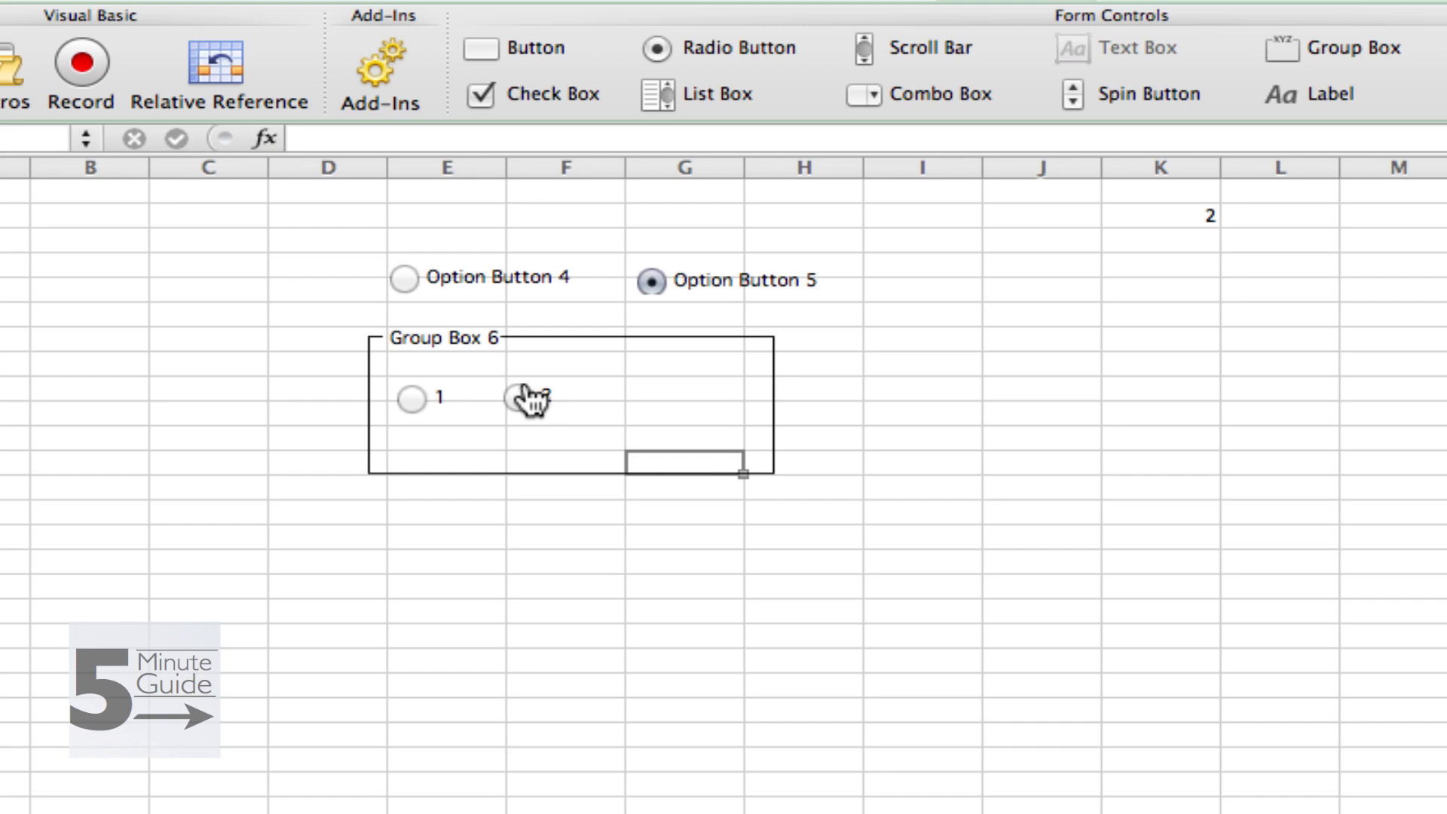
right_click(528, 398)
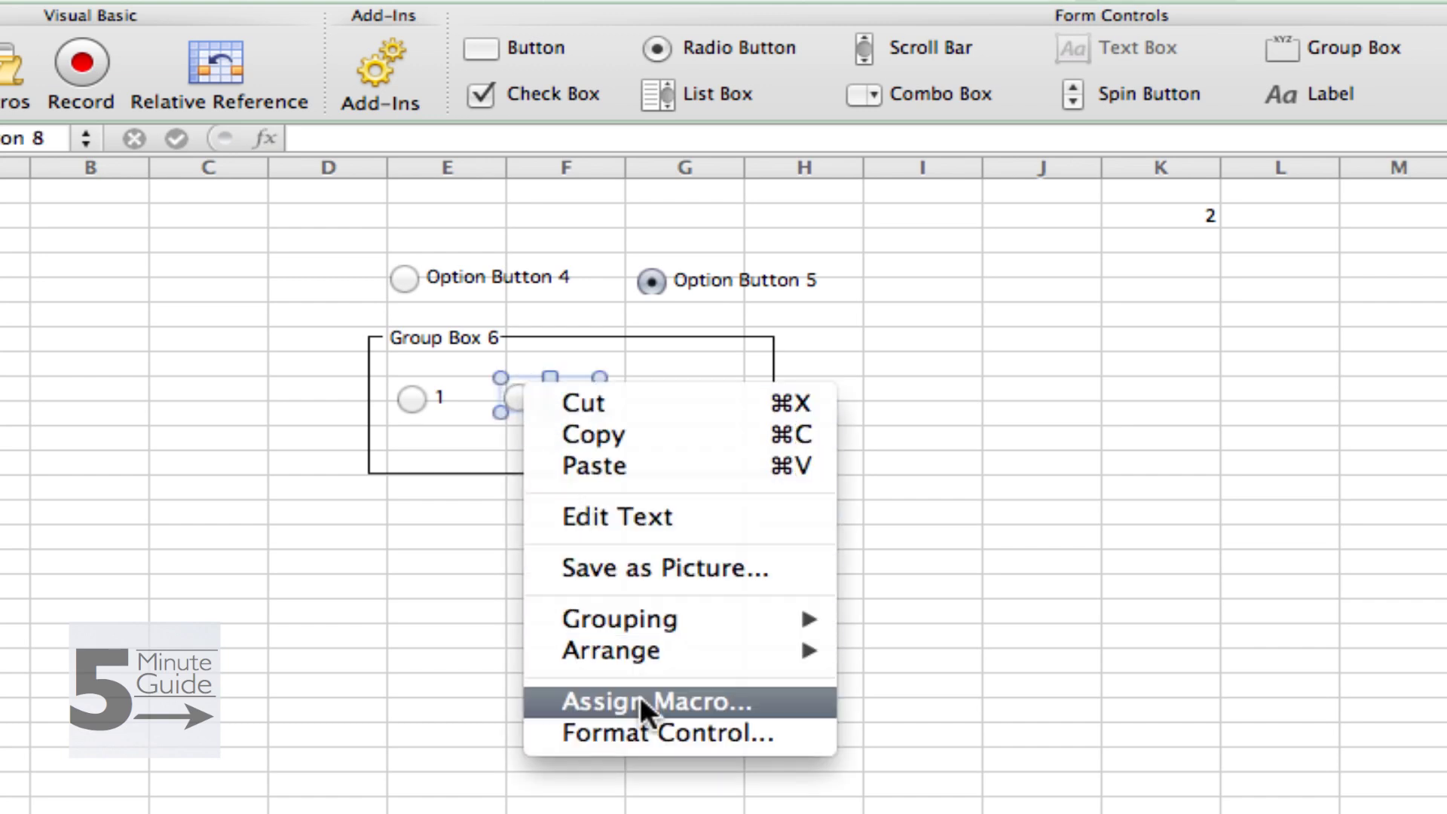
left_click(648, 730)
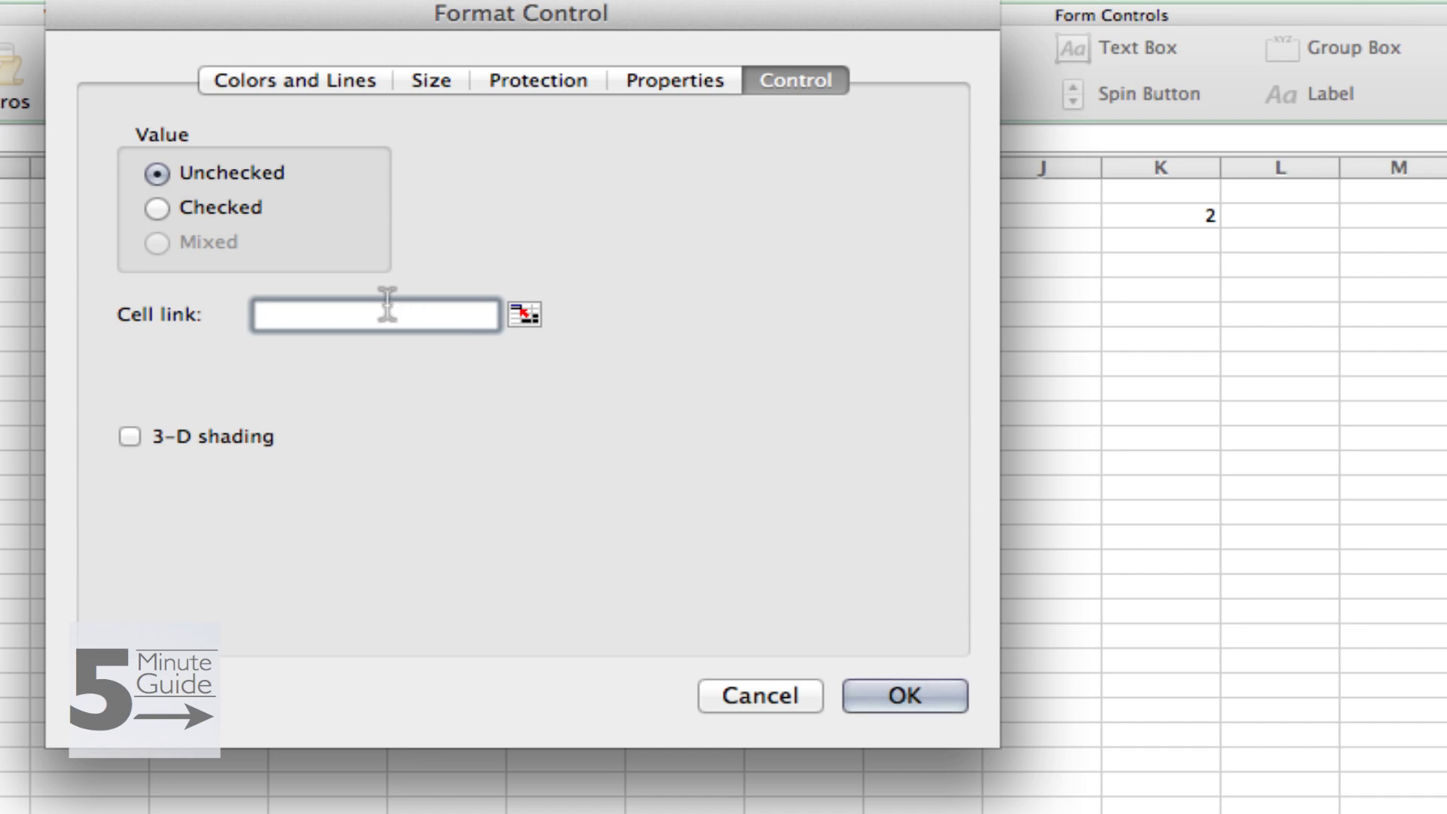
left_click(1169, 242)
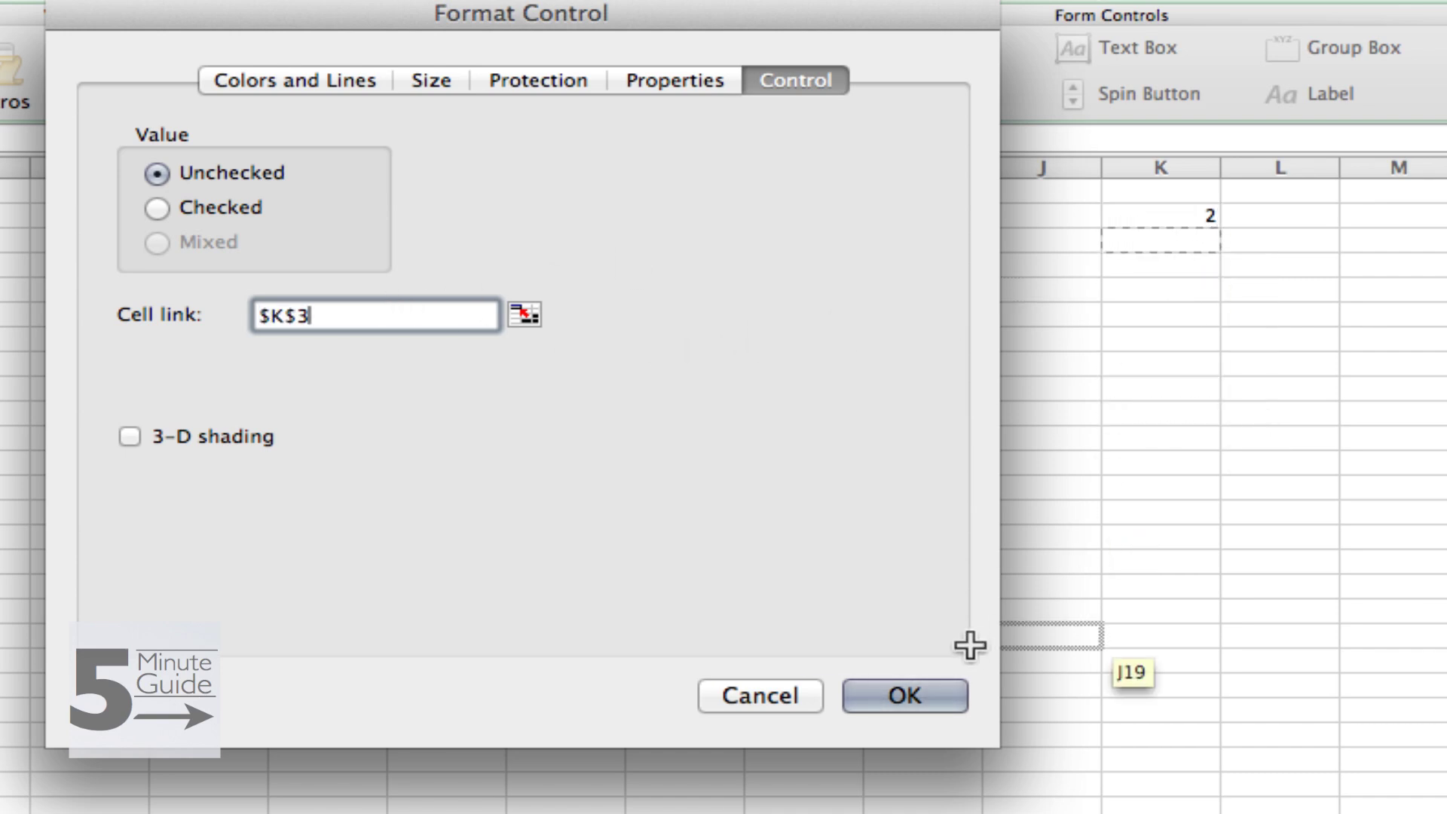
left_click(904, 696)
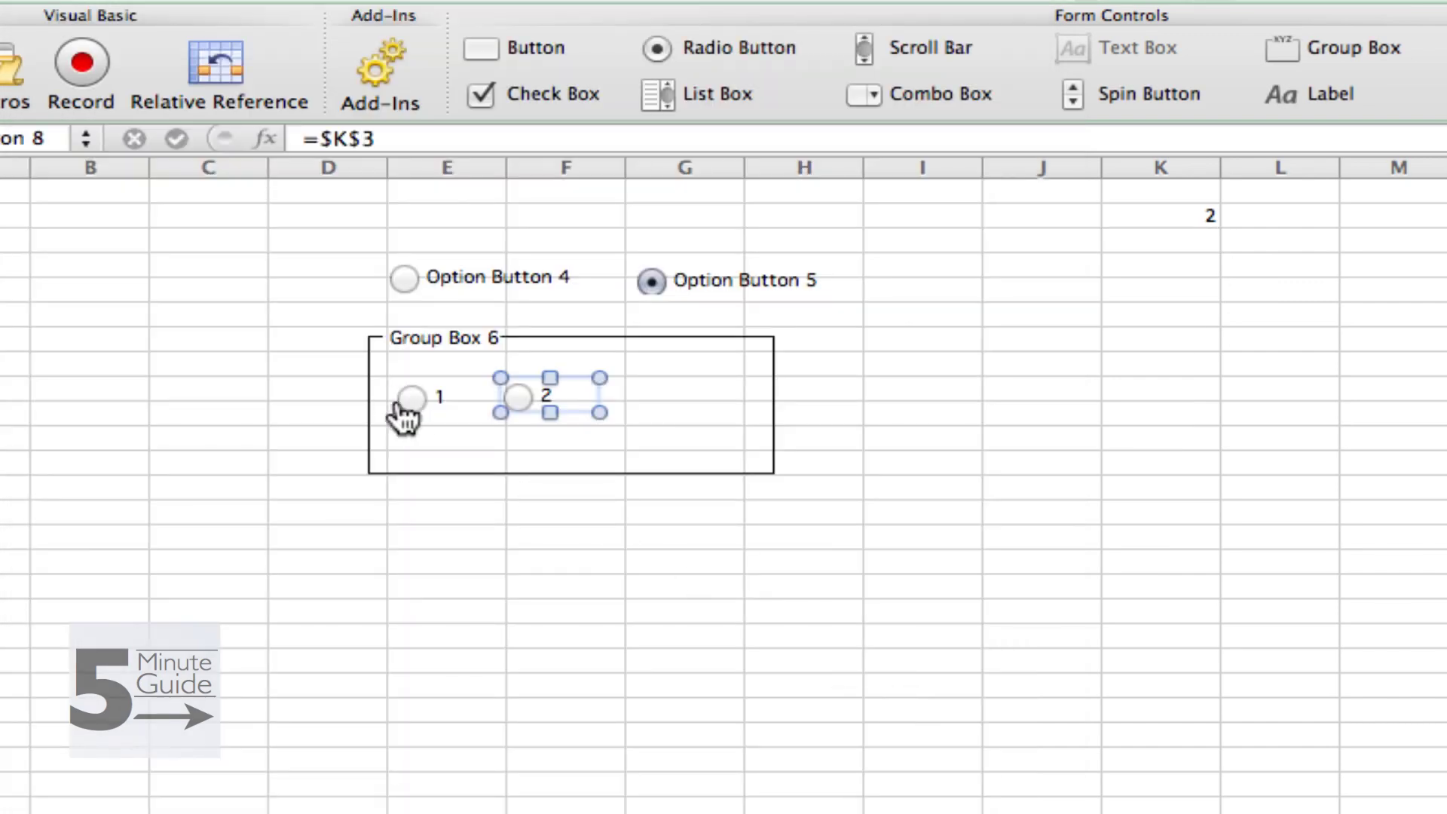
Select option 1 then option 2 in Group Box 6, changing K3 from 1 to 2
left_click(413, 399)
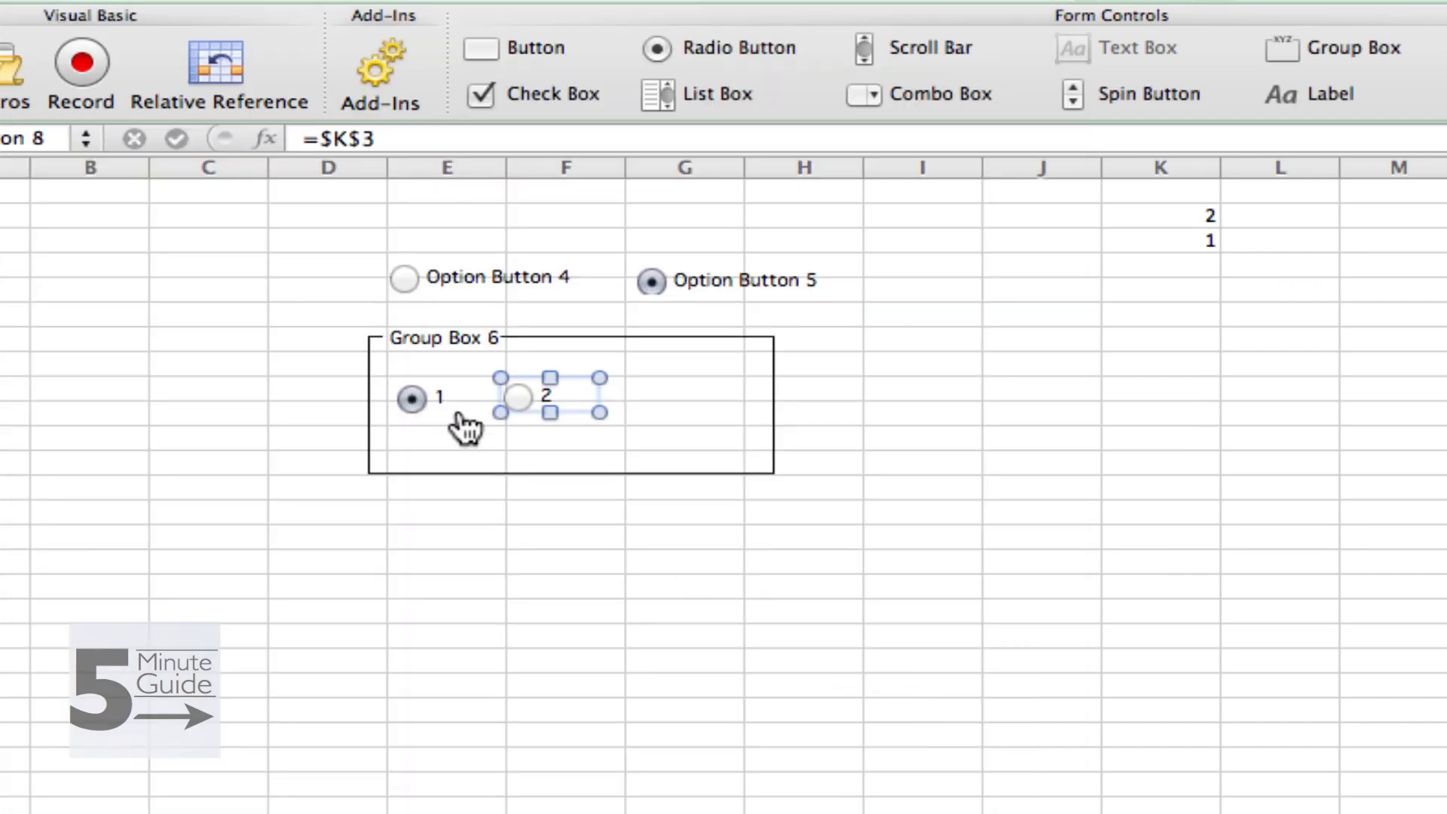
left_click(519, 397)
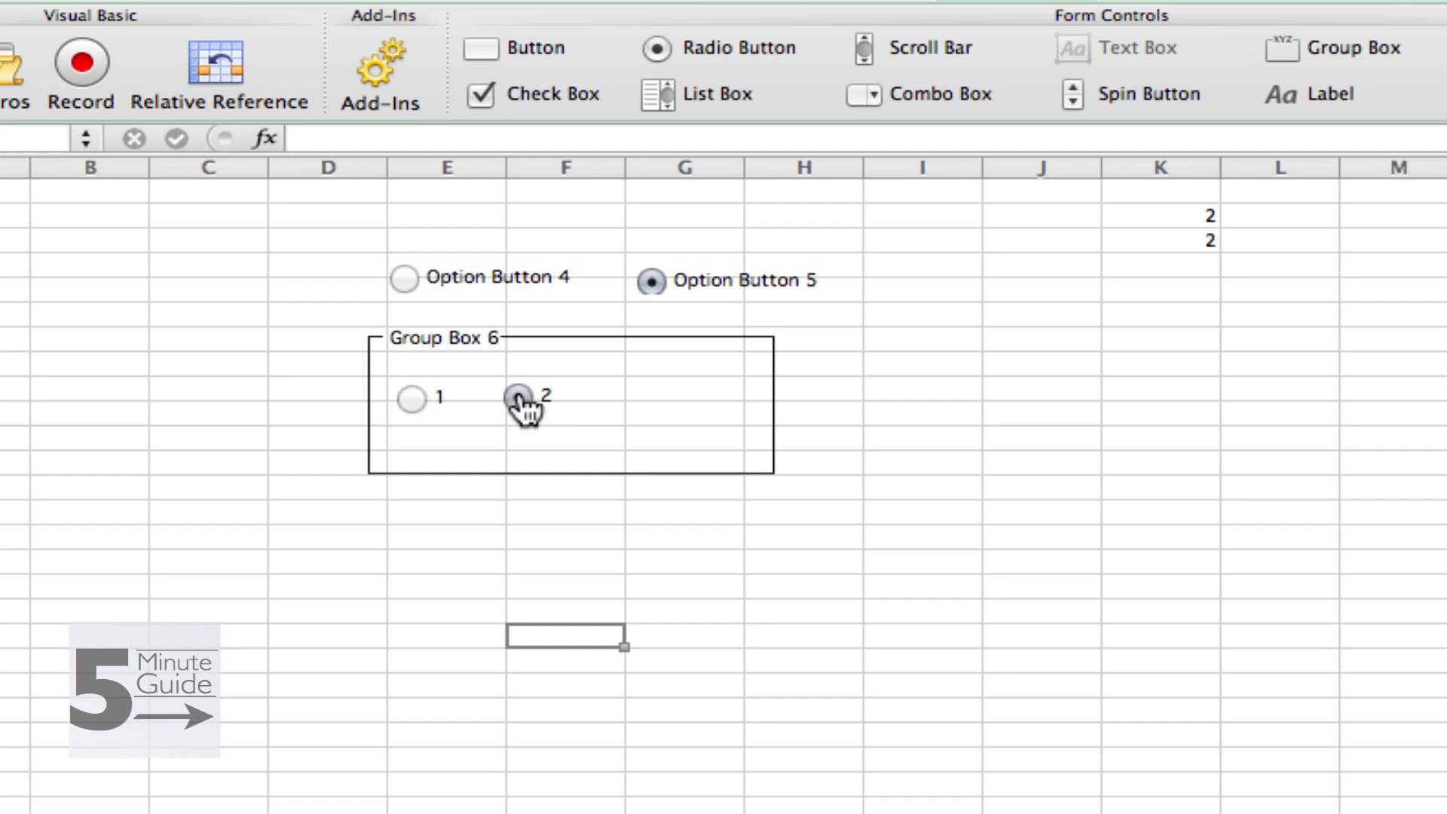